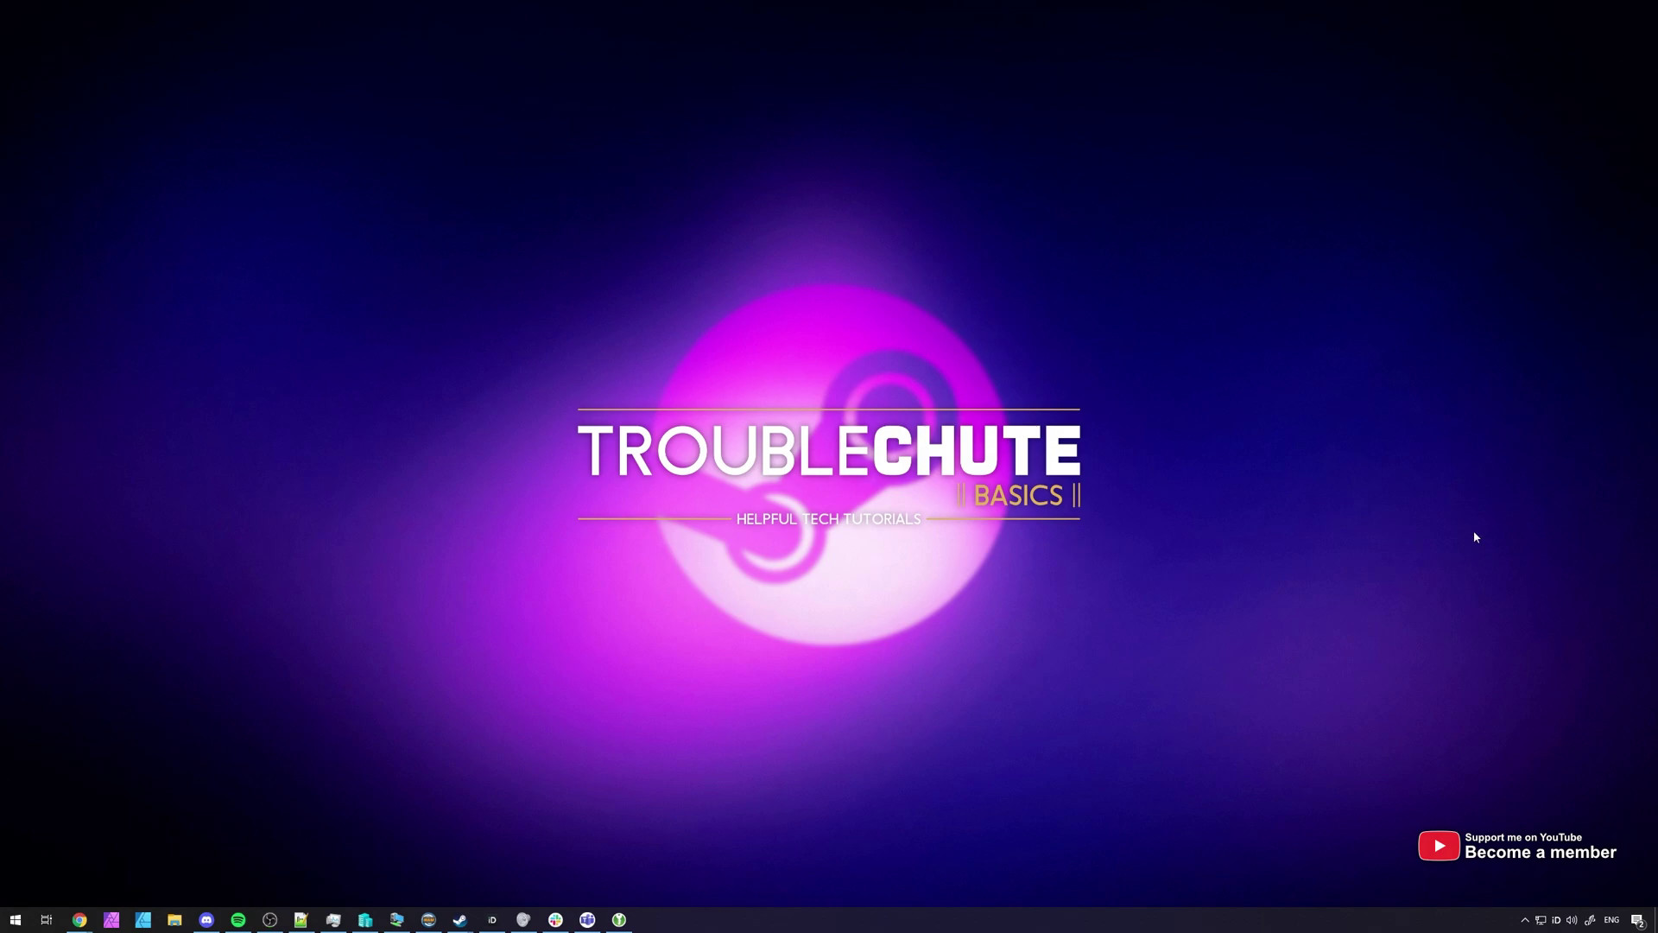
Launch Minecraft Launcher from the Windows Start search for 'minecraft'
key(super)
text(minecraft)
key(Return)
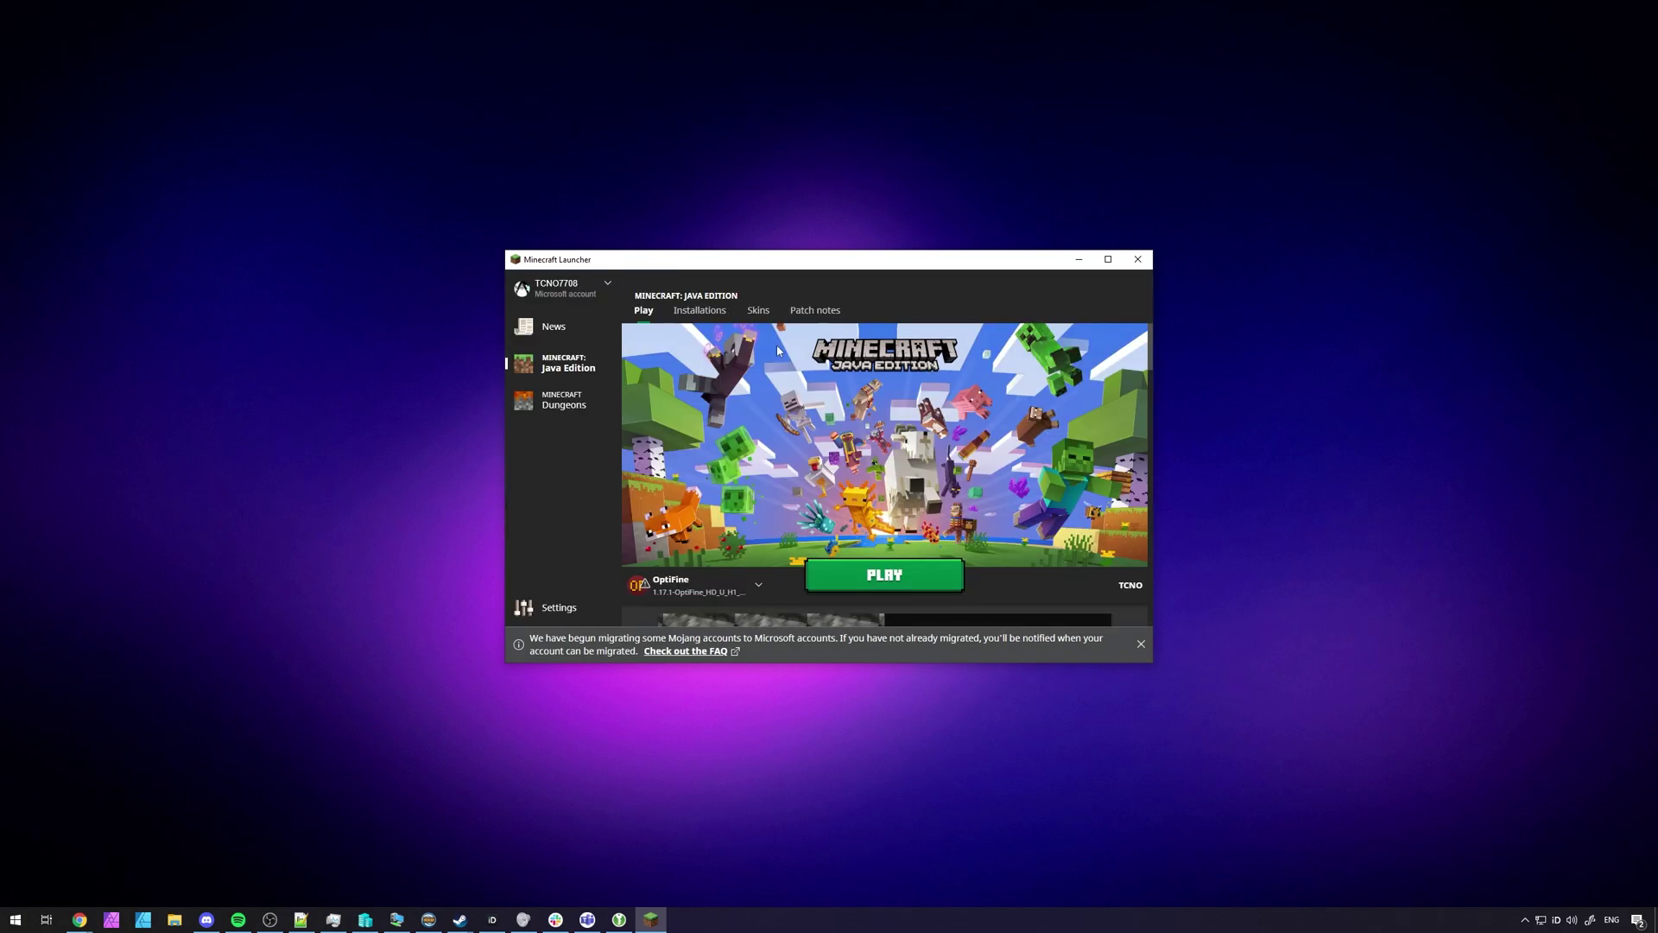
Dismiss the Microsoft account migration notice on the Minecraft Launcher play page
click(1141, 644)
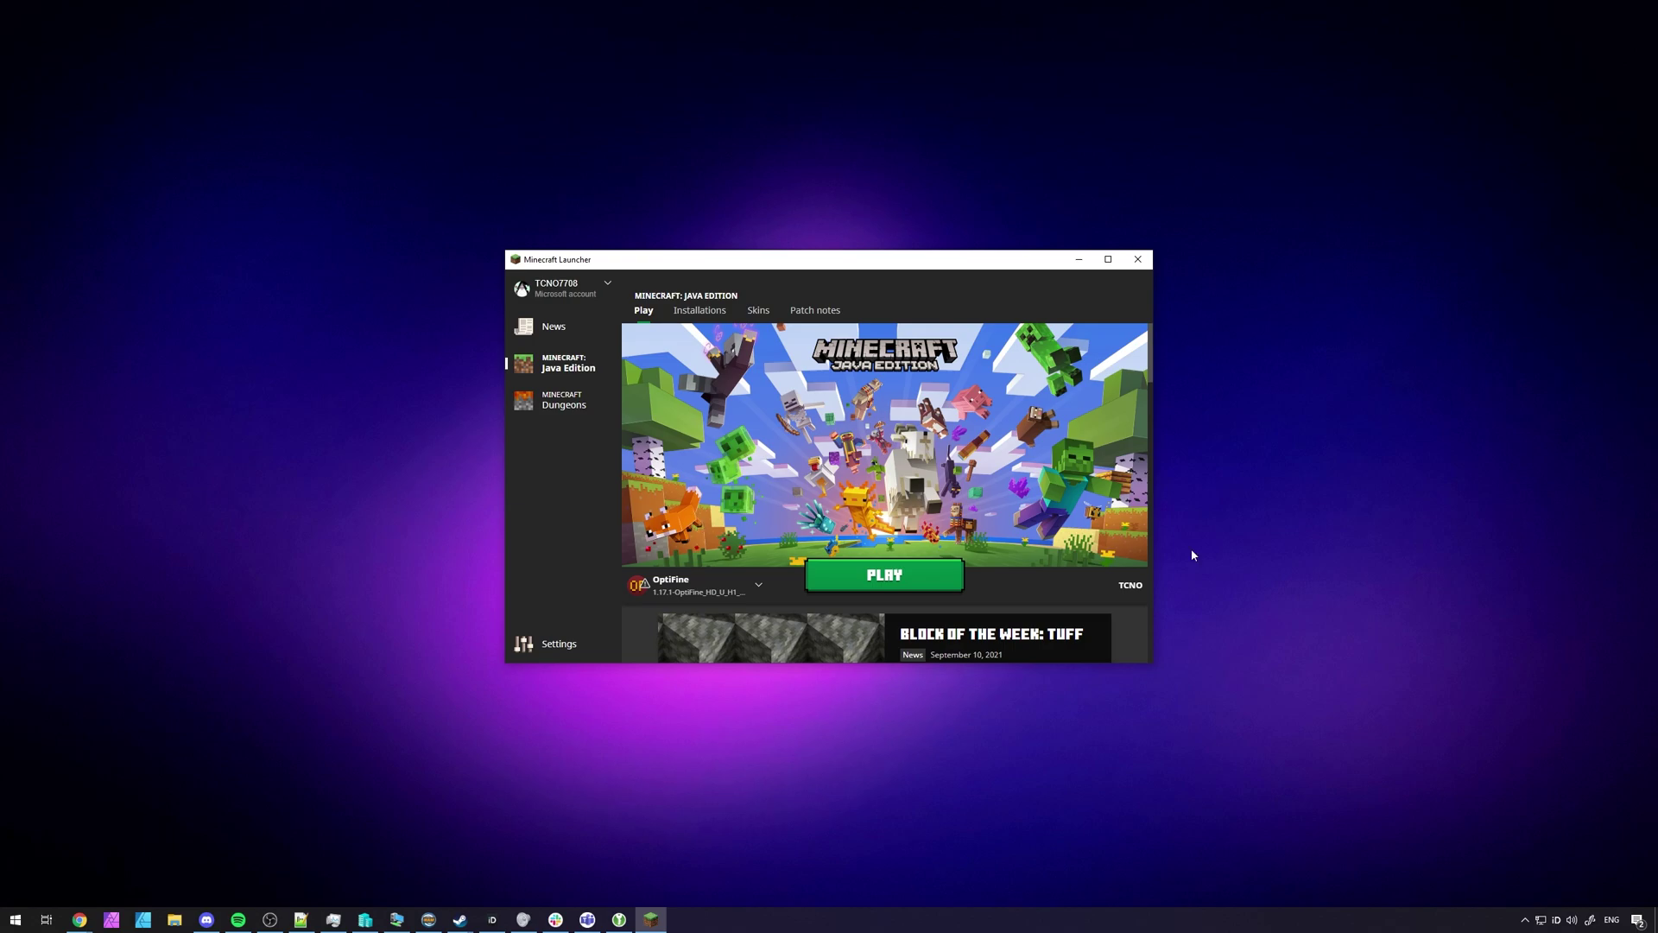
key(alt+Tab)
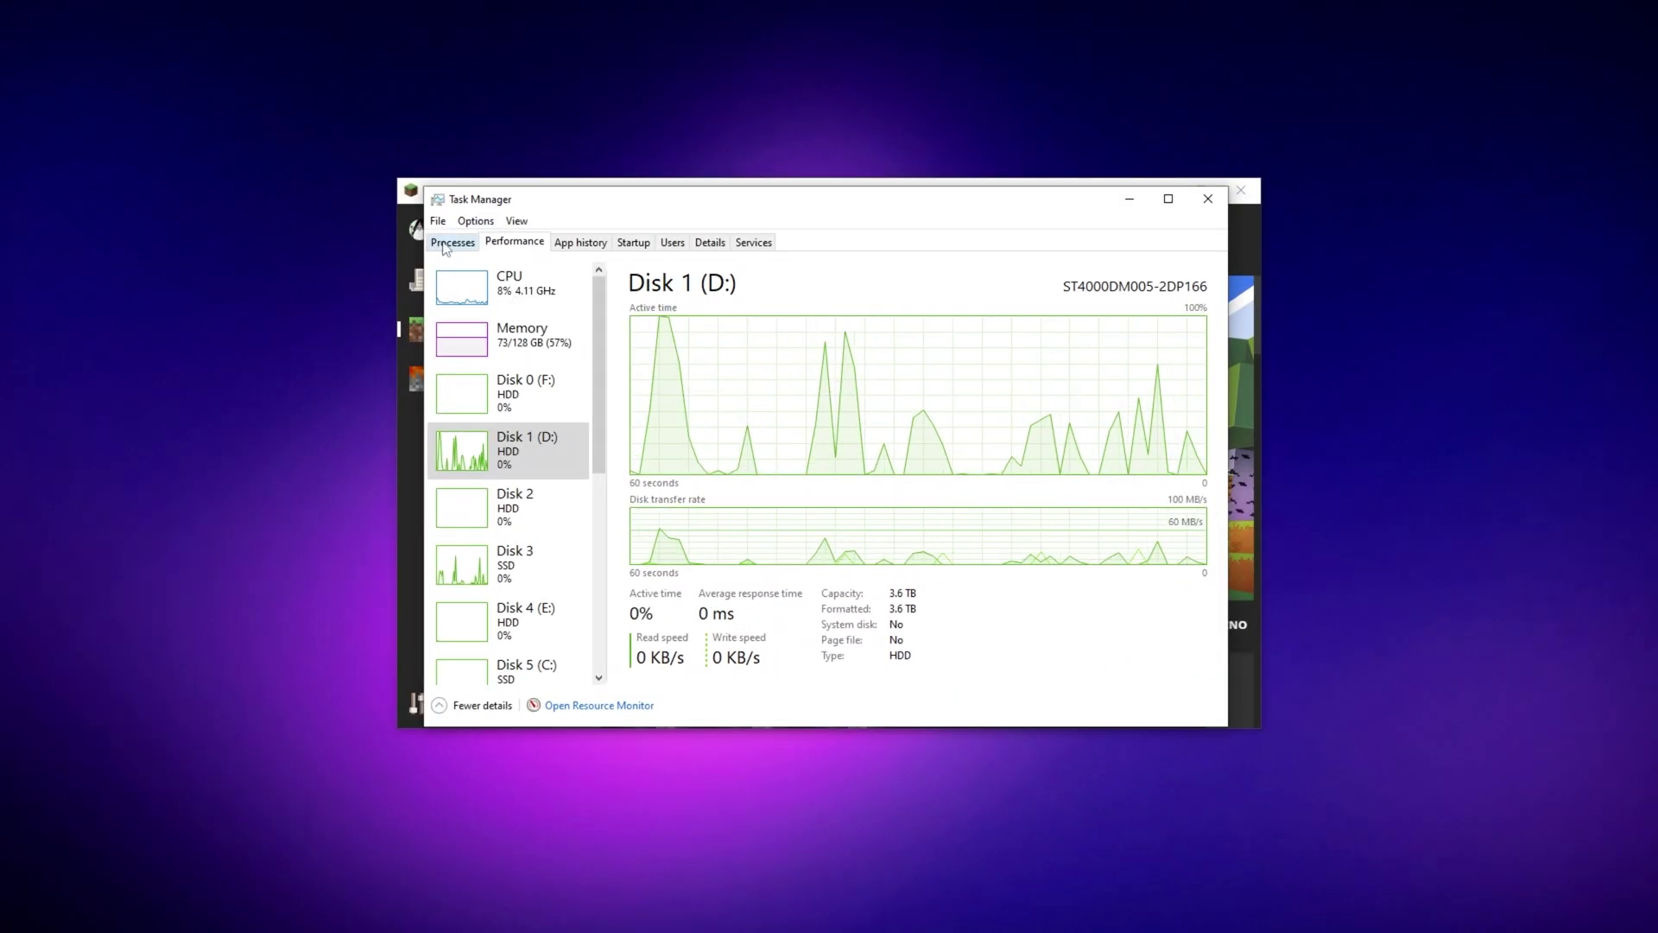
In Task Manager, expand the Minecraft Launcher process and go to its file location
click(543, 303)
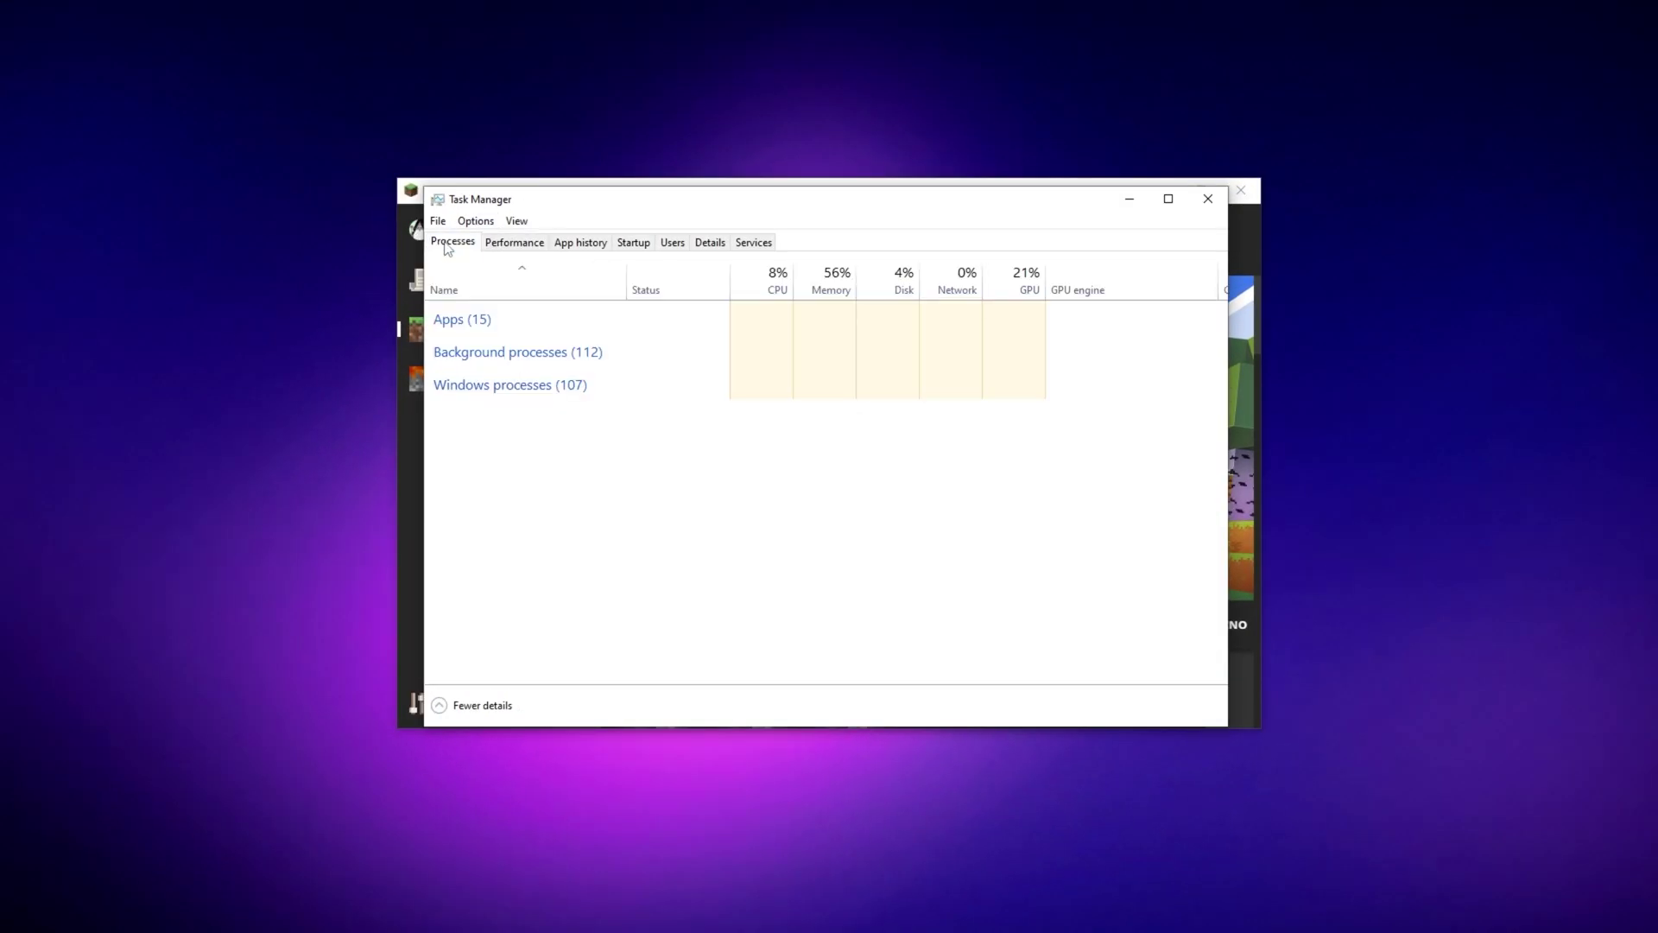
double_click(590, 490)
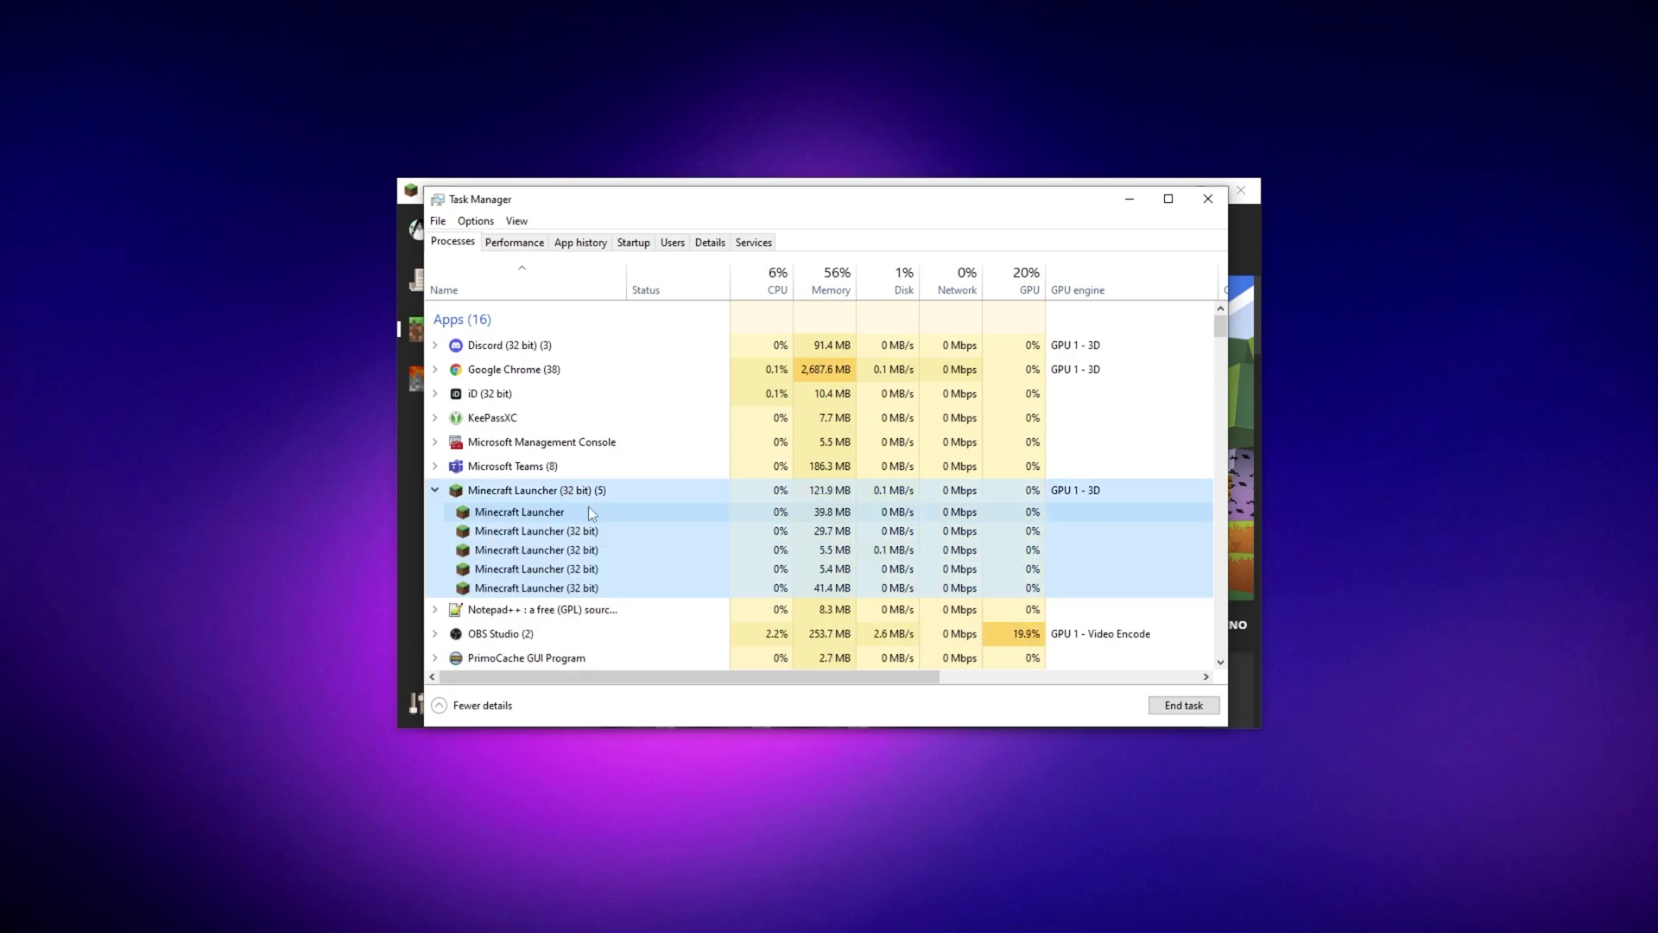
right_click(588, 508)
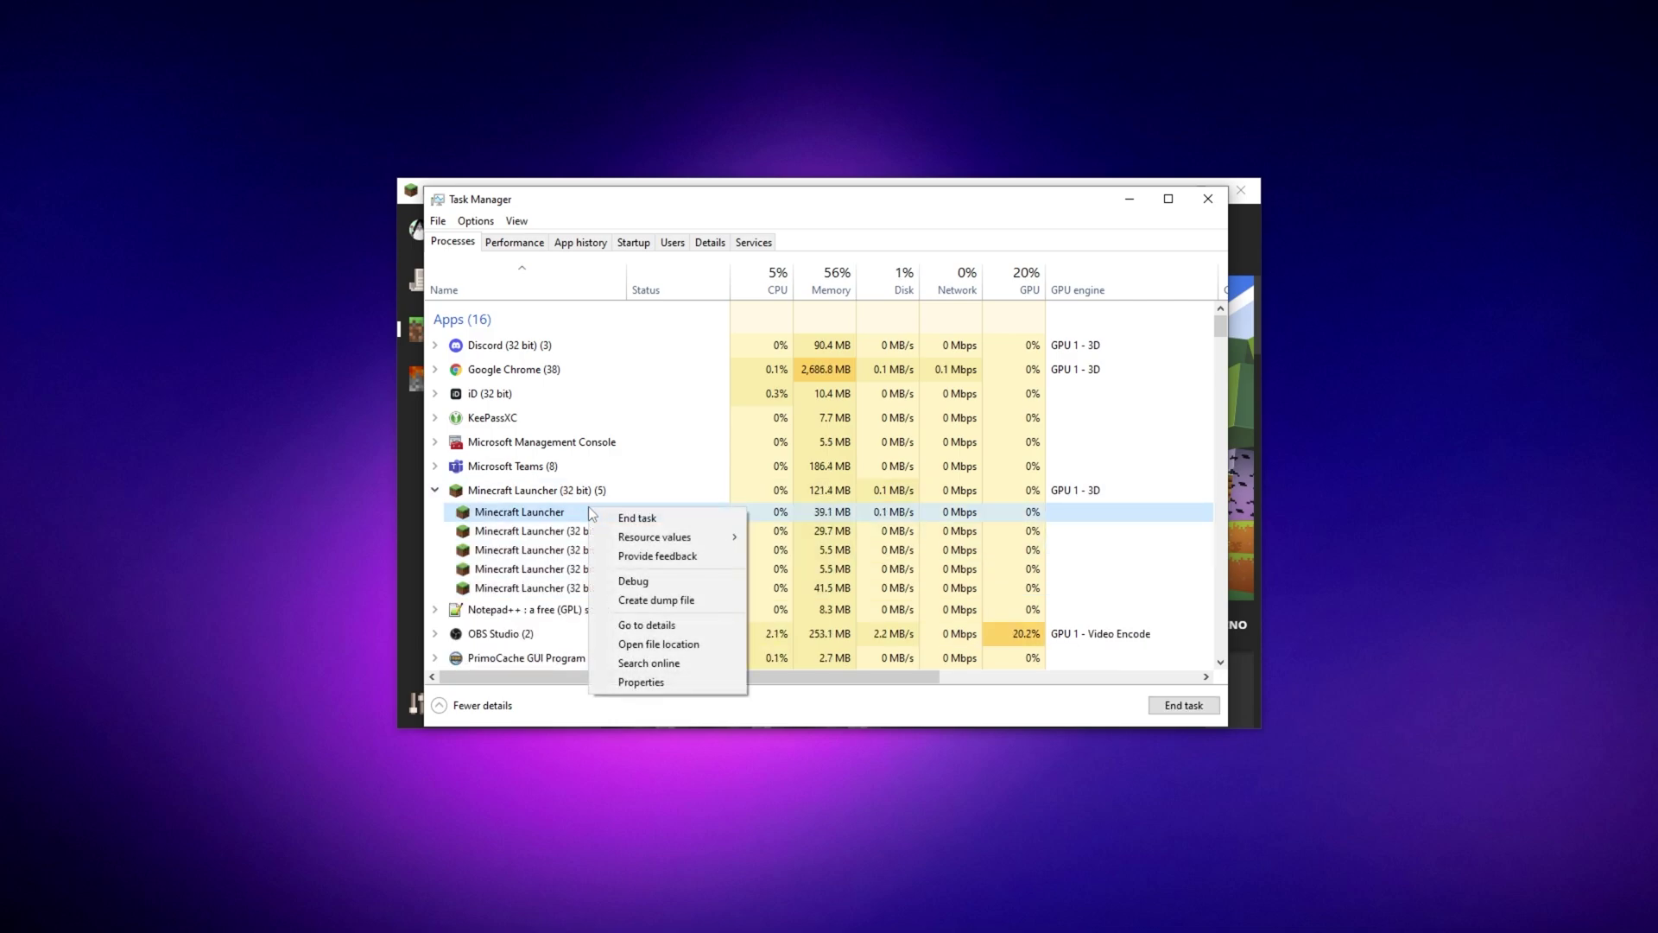
click(658, 644)
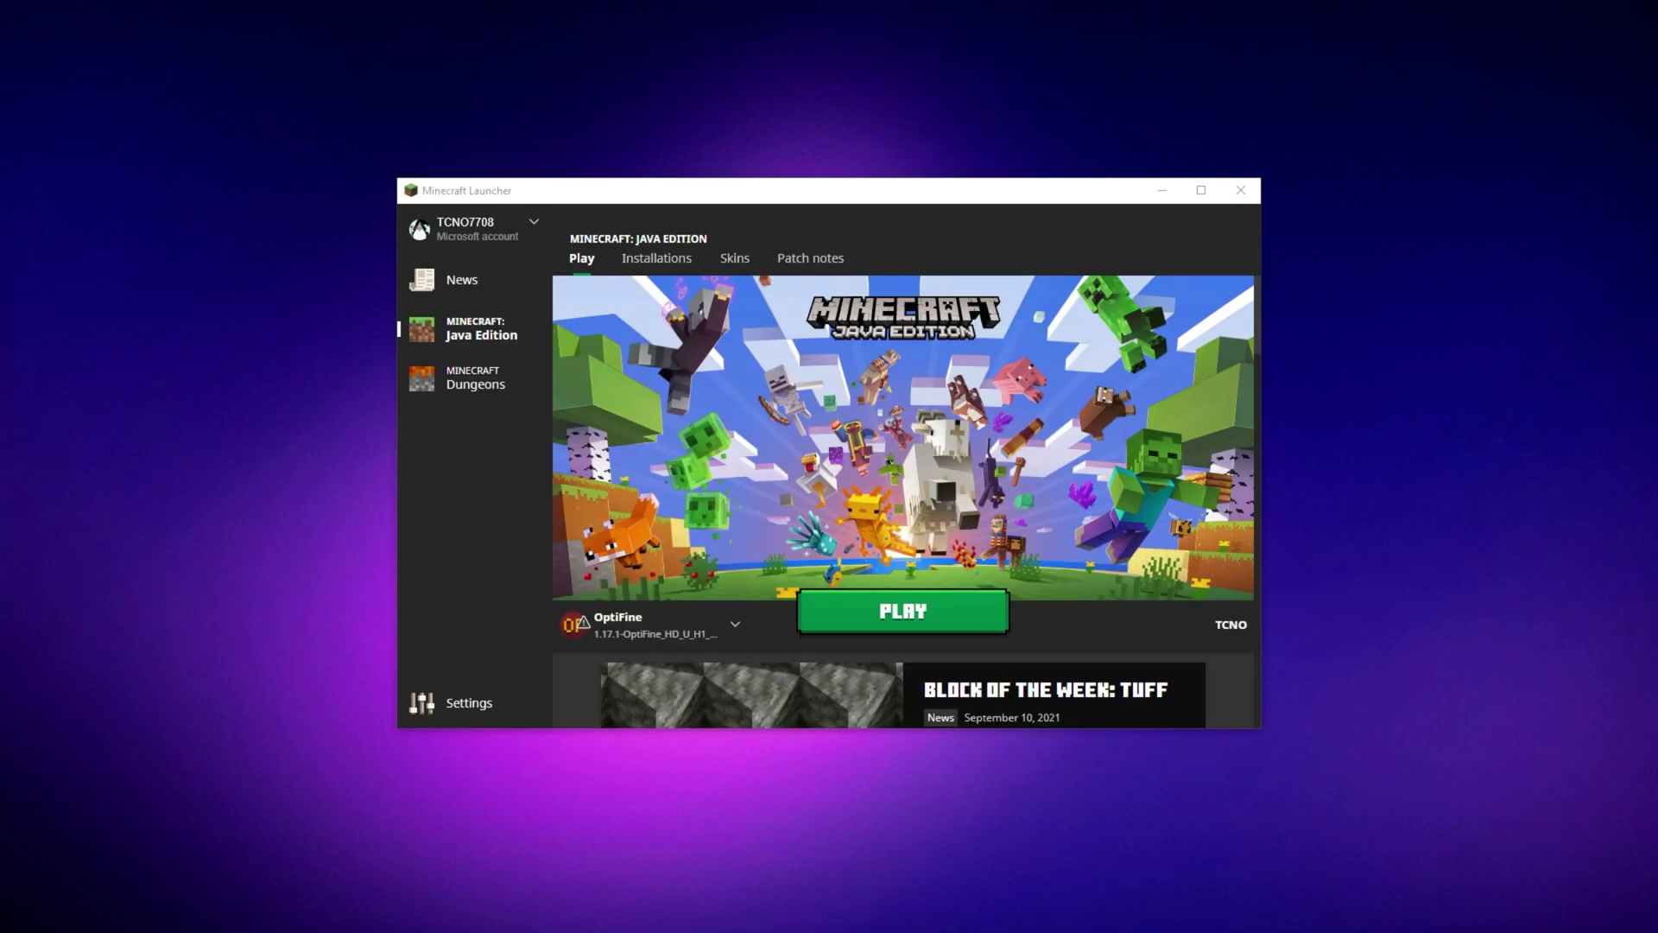
Reposition the File Explorer window showing the Minecraft Launcher folder with MinecraftLauncher.exe
mouse_move(776, 276)
mouse_down()
mouse_move(930, 278)
mouse_move(914, 277)
mouse_up()
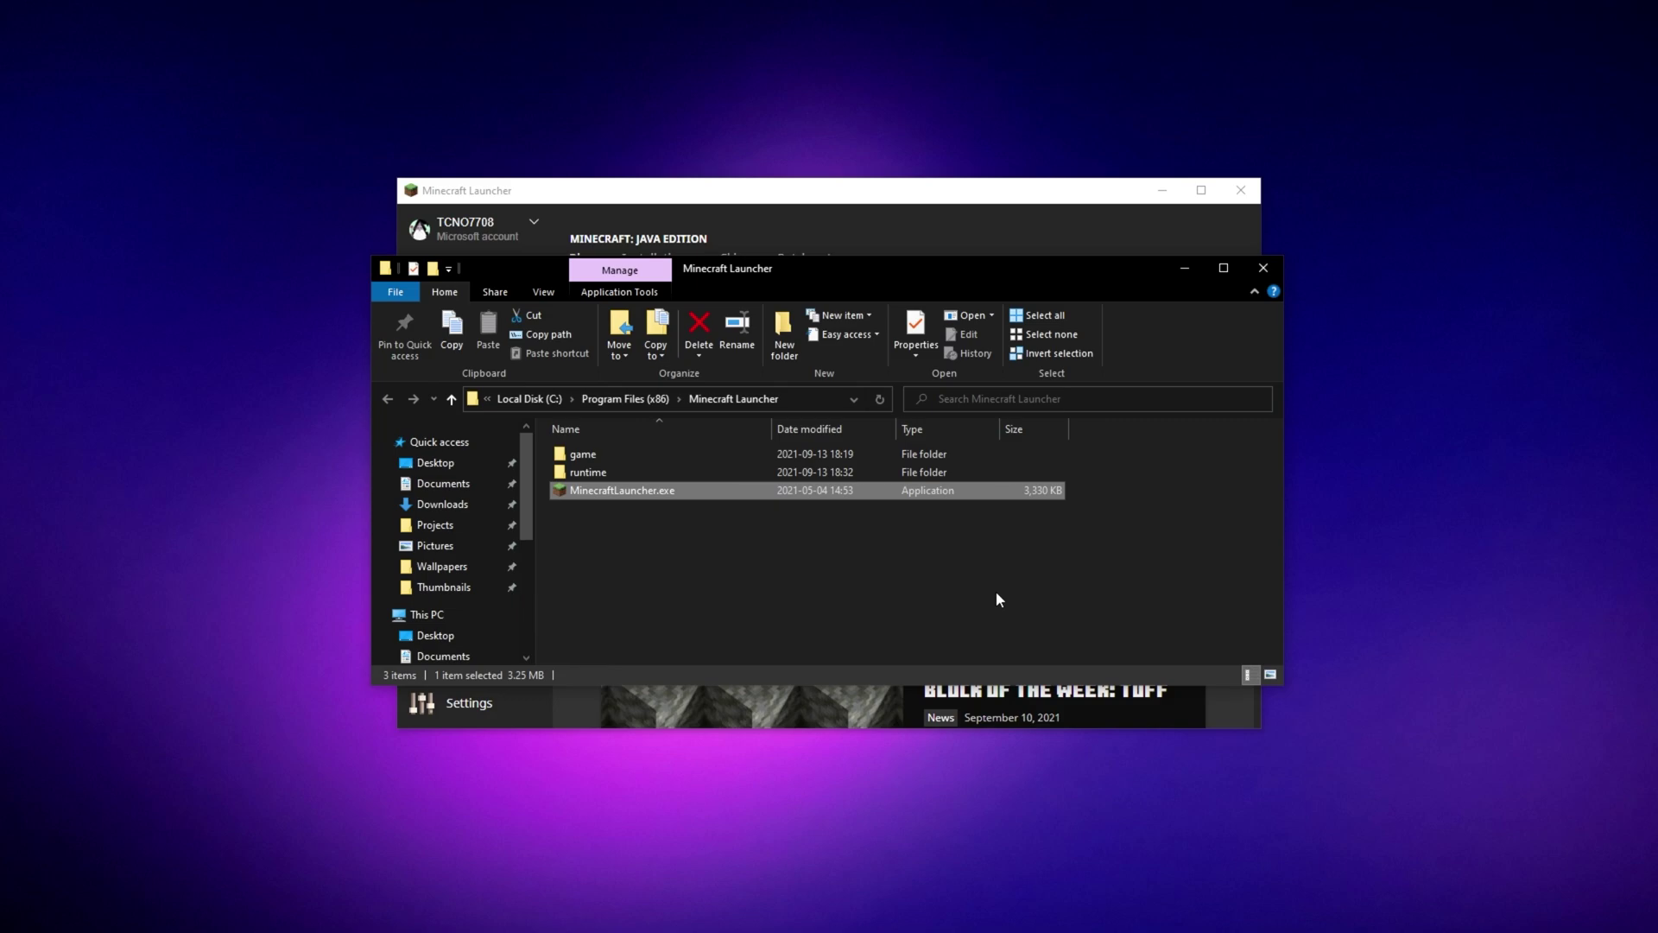
drag(913, 266, 916, 248)
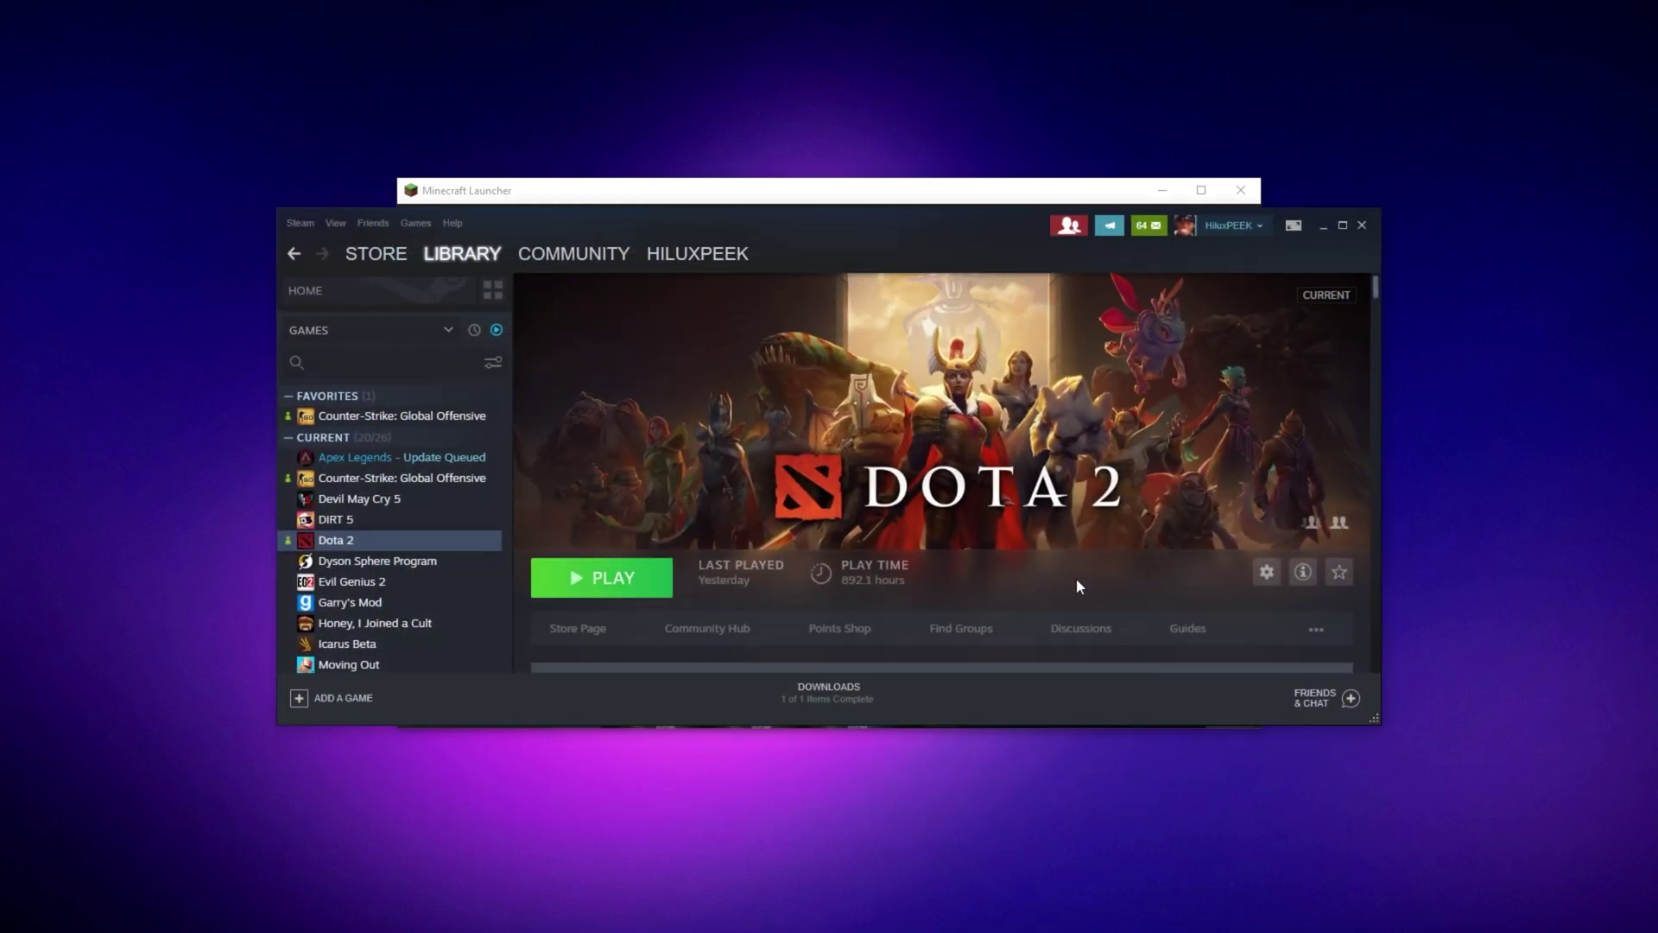
Move the Steam window up and bring up the ADD A GAME choices
mouse_move(820, 221)
mouse_down()
mouse_move(813, 169)
mouse_move(810, 184)
mouse_up()
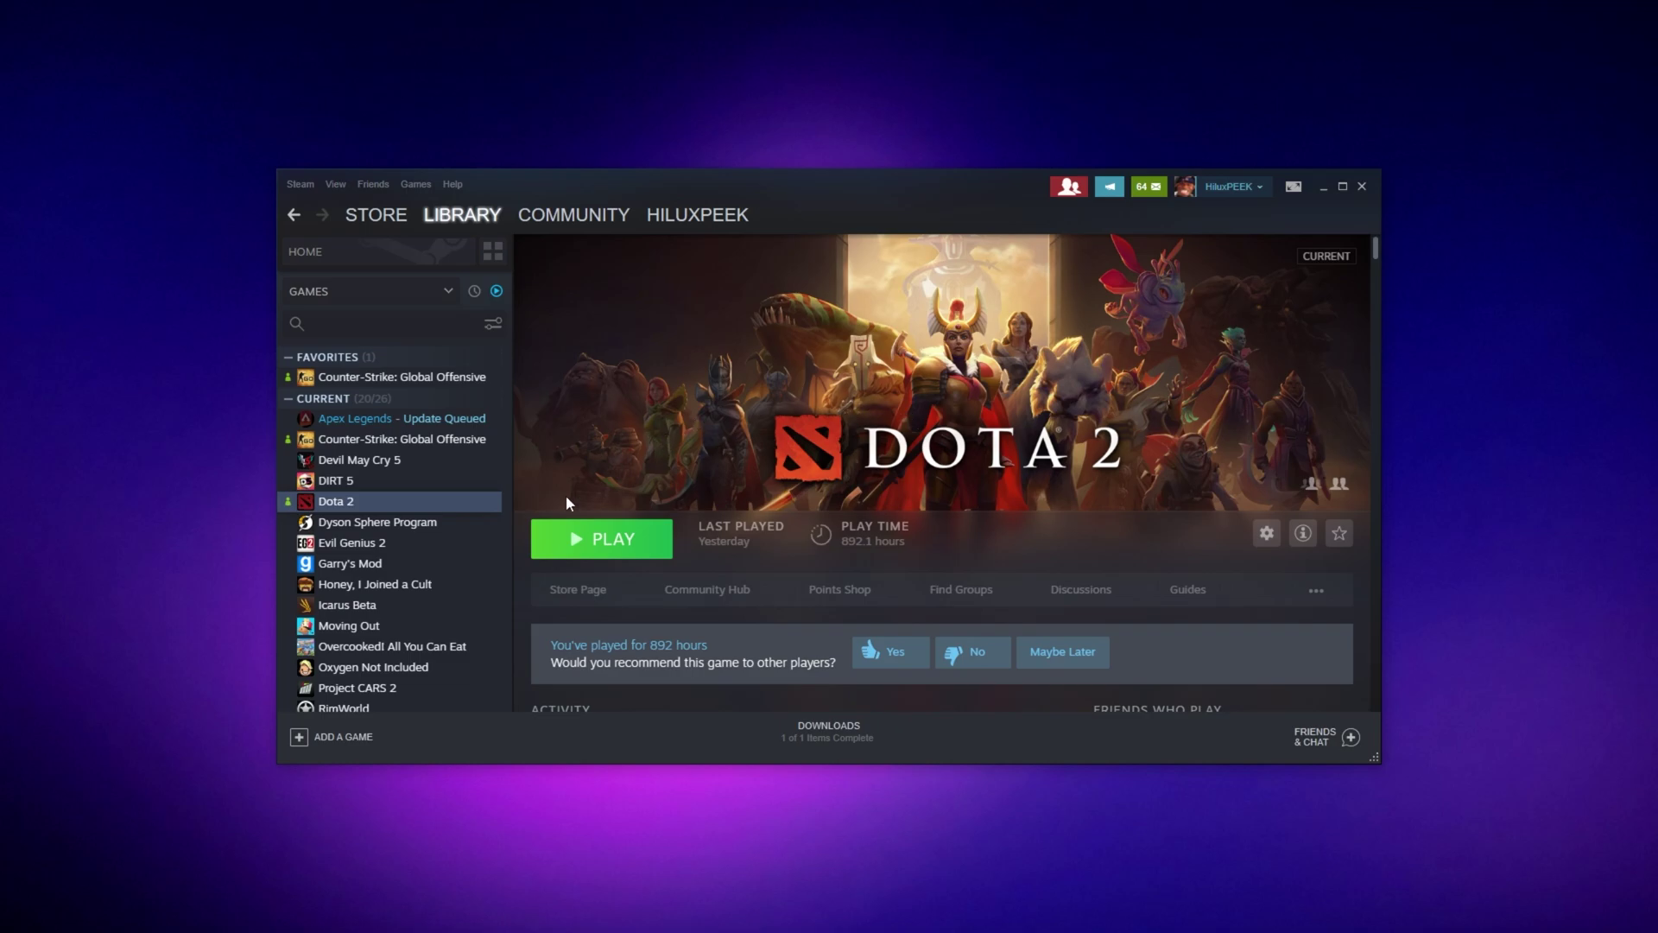
click(310, 738)
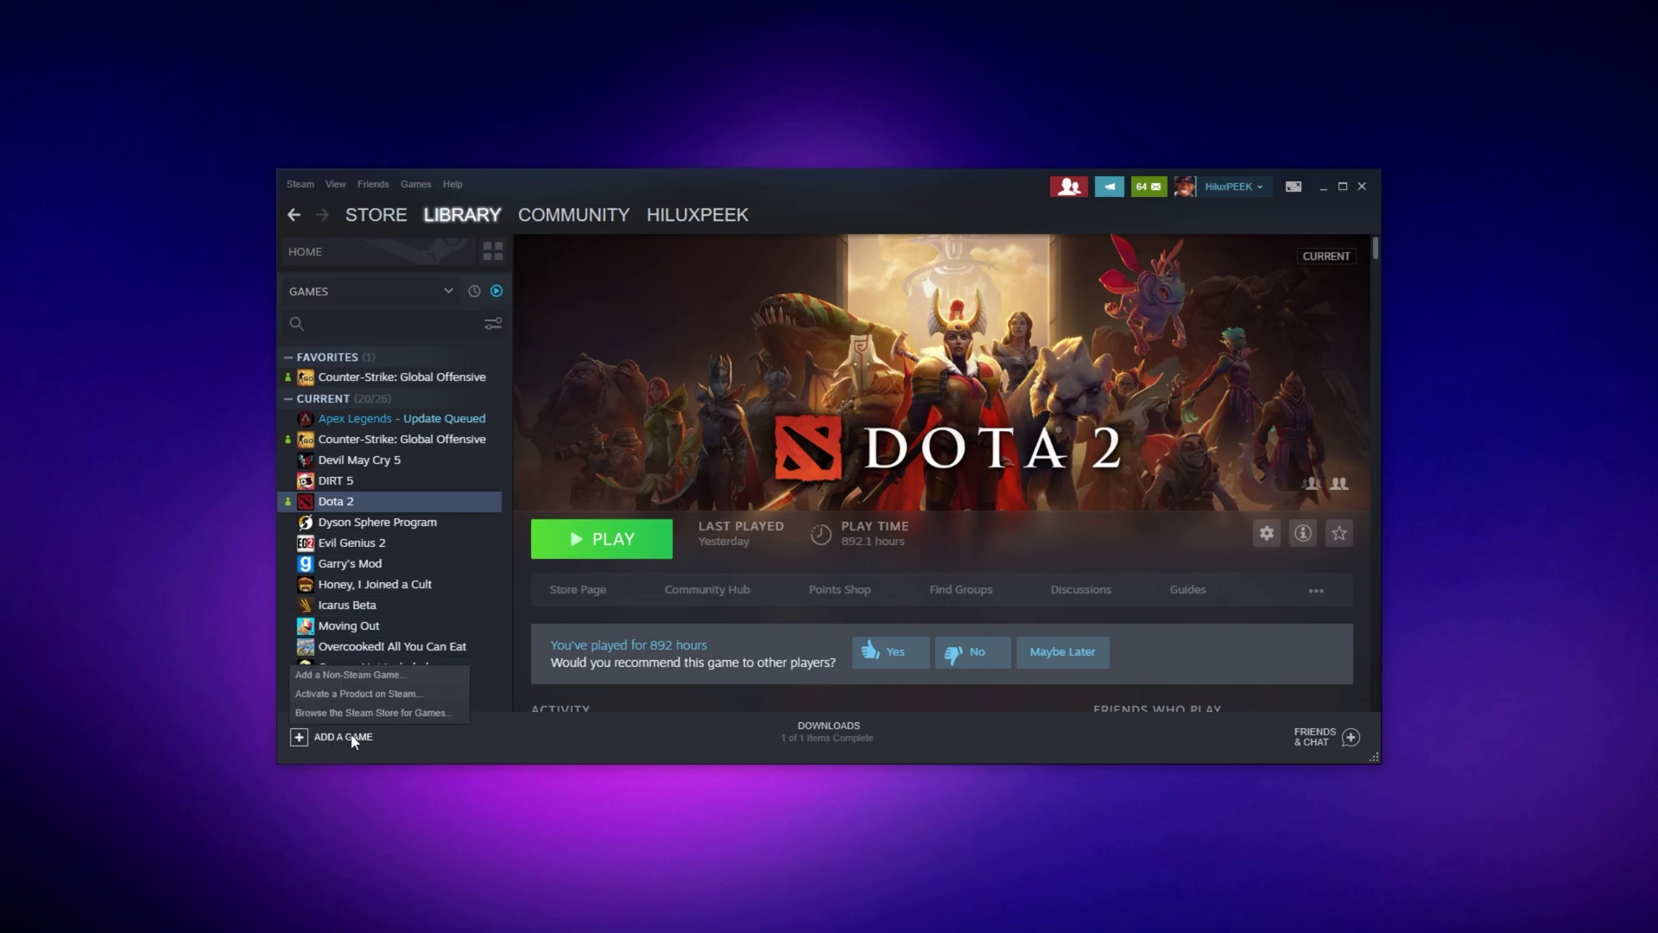
Choose Add a Non-Steam Game and tick Minecraft Launcher in the program list
click(401, 678)
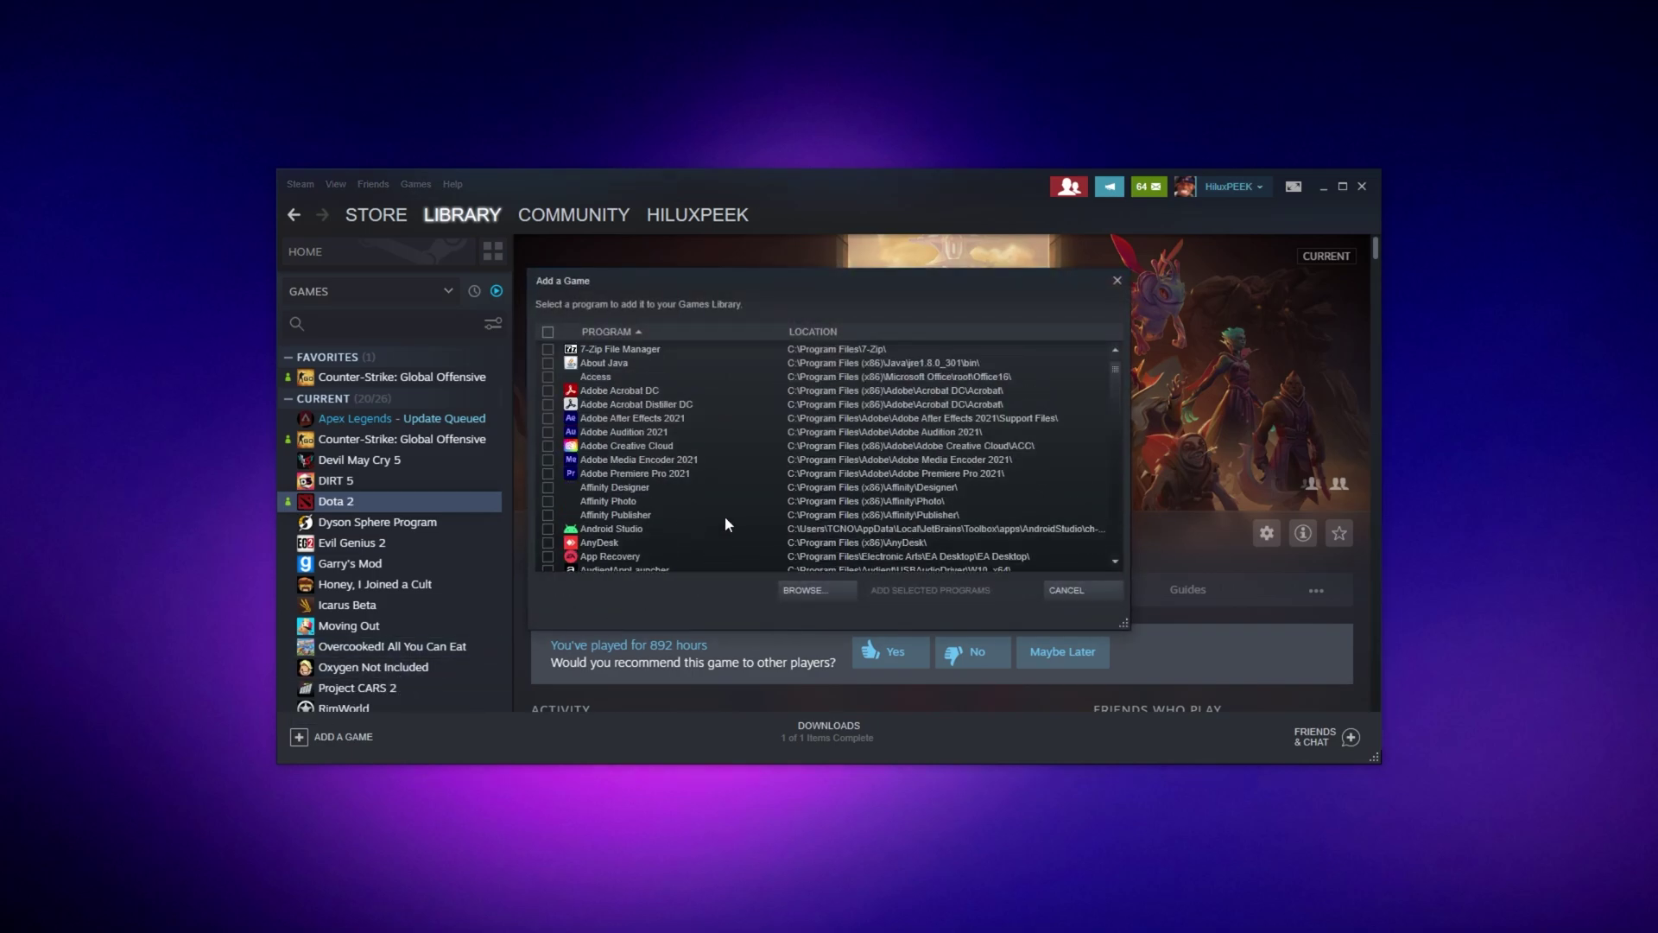
scroll(794, 393, down, 15)
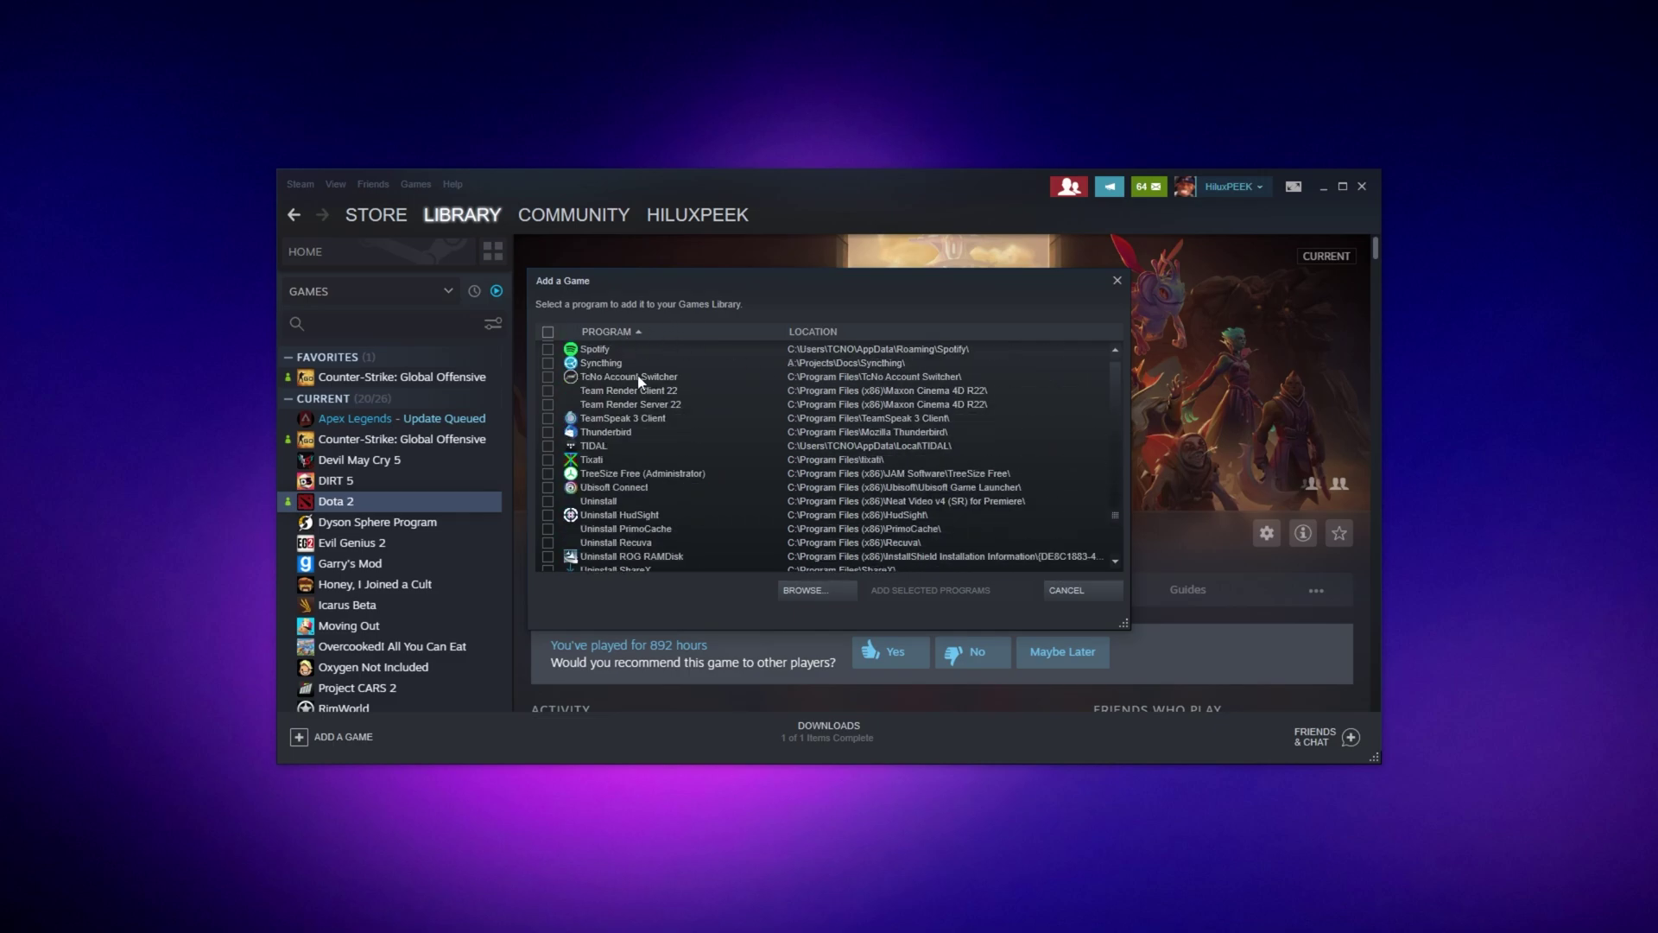
scroll(646, 393, down, 1)
scroll(645, 393, up, 6)
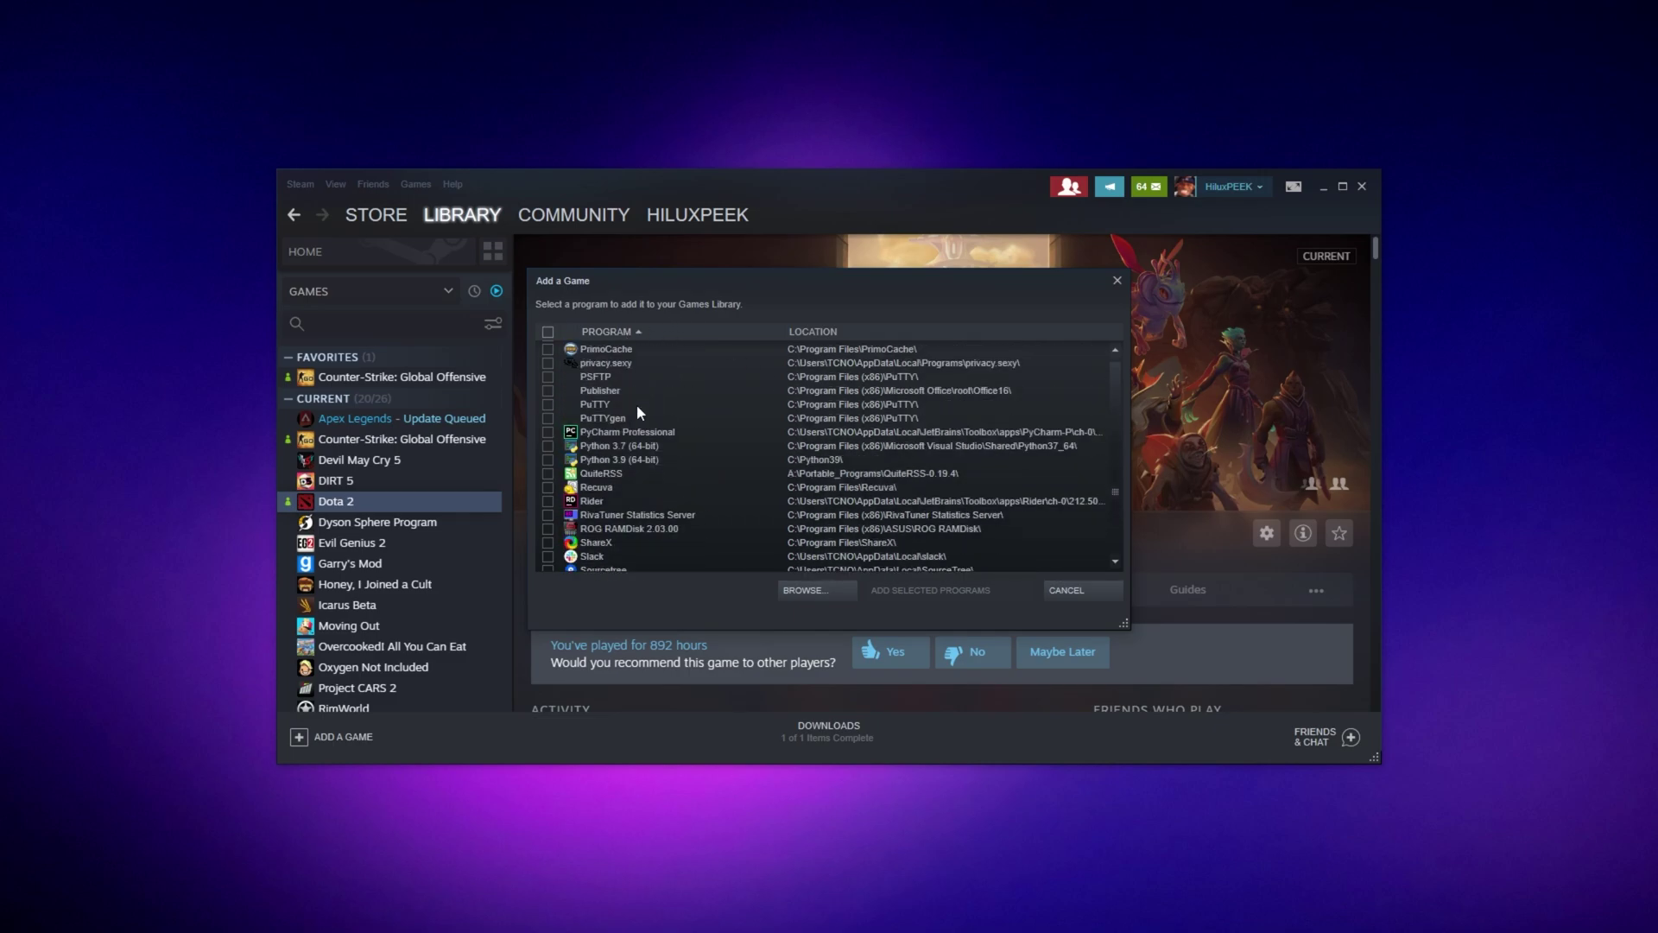
scroll(639, 412, up, 3)
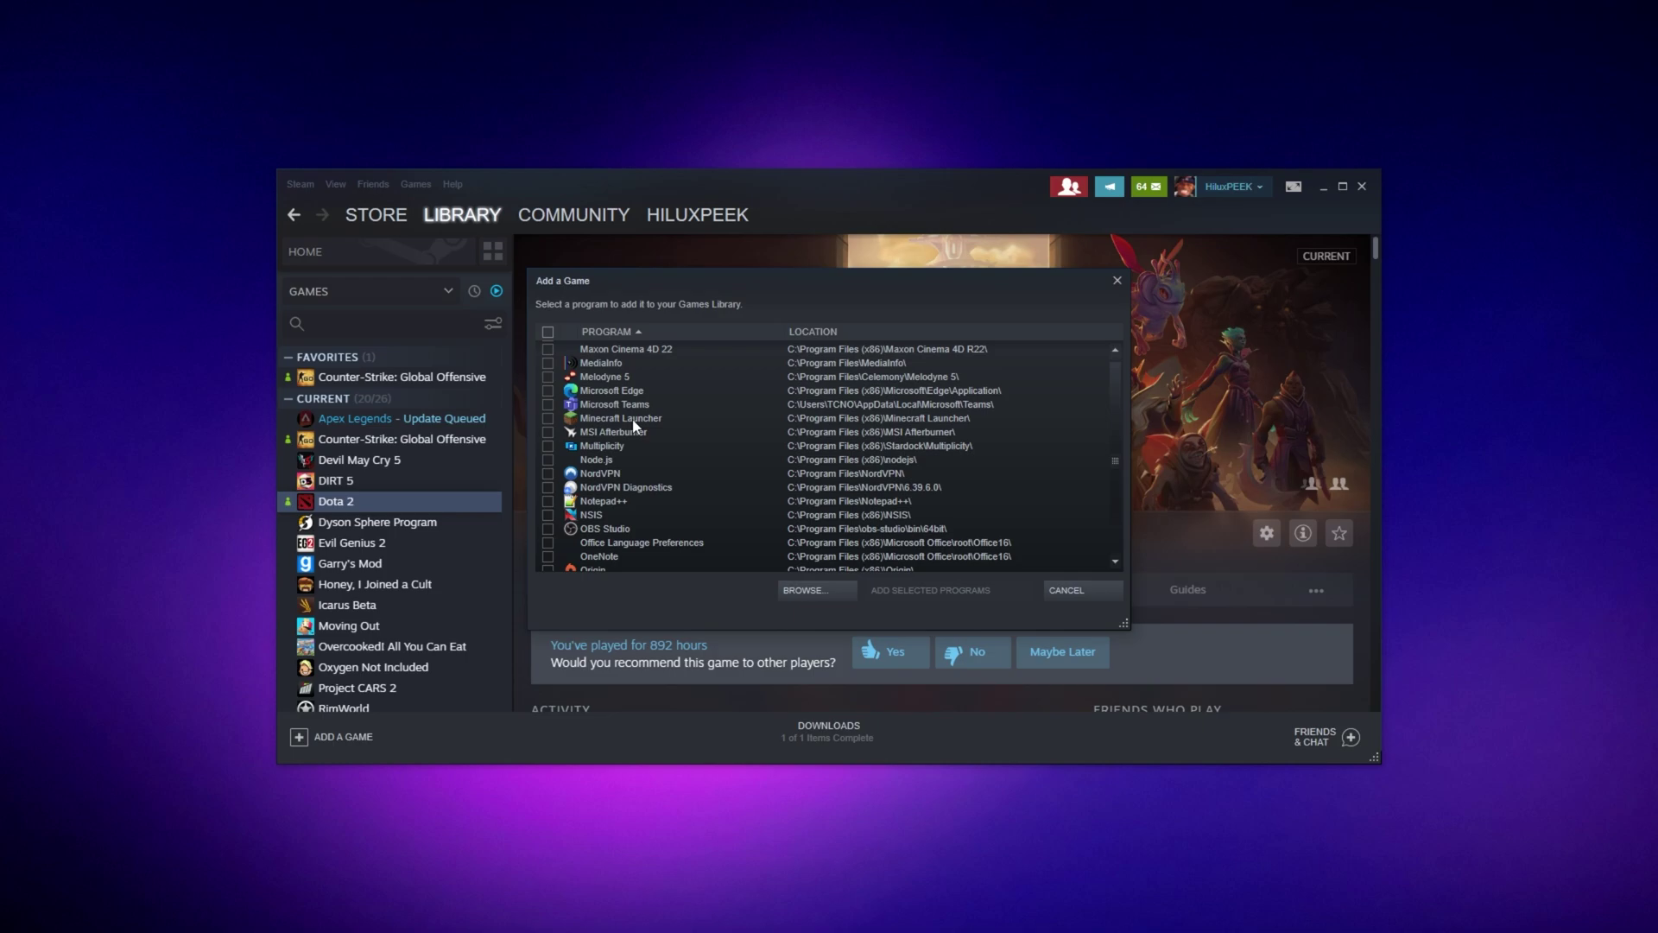
click(622, 420)
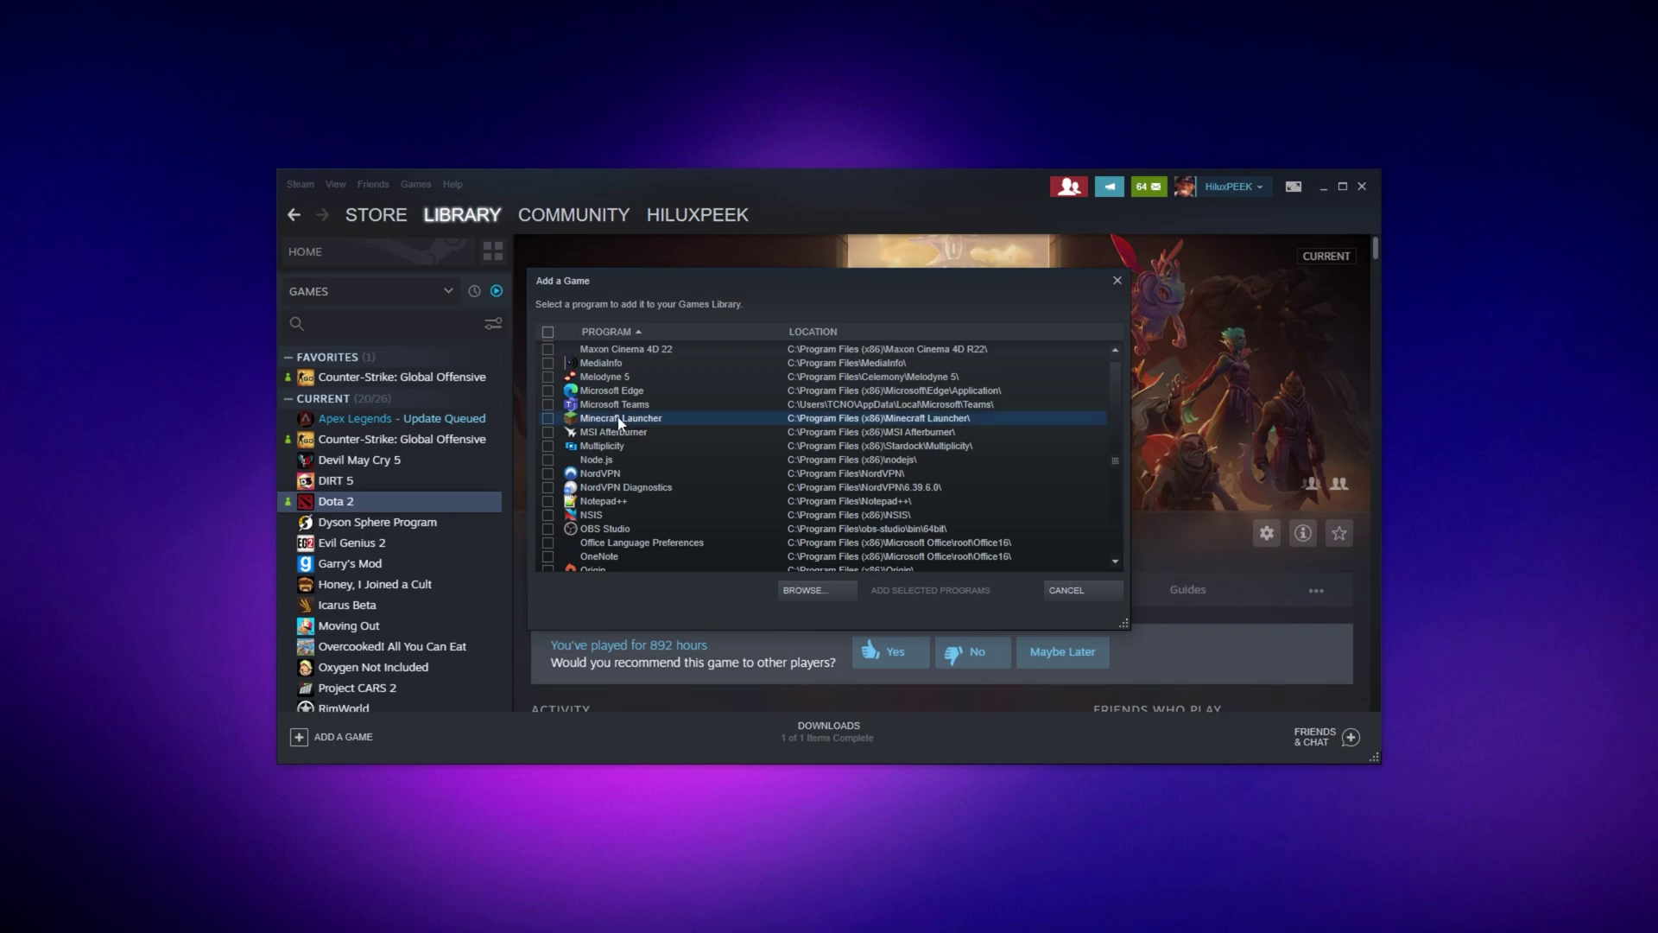
click(548, 418)
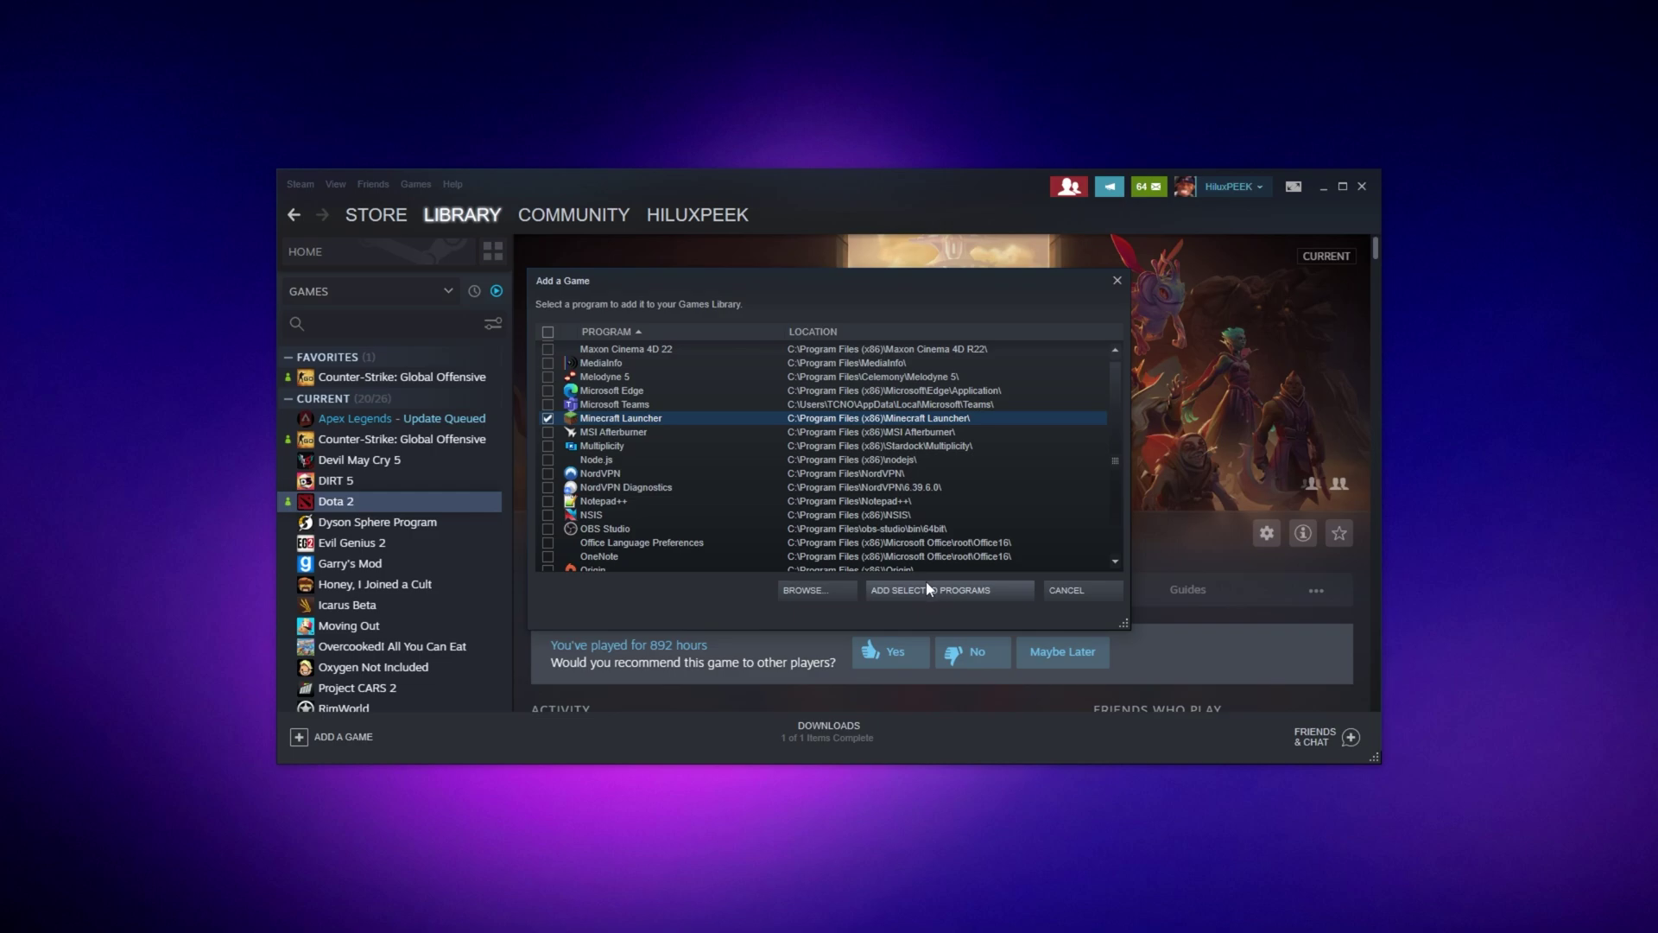
Start browsing for the program and take the Minecraft Launcher folder path from File Explorer
click(826, 591)
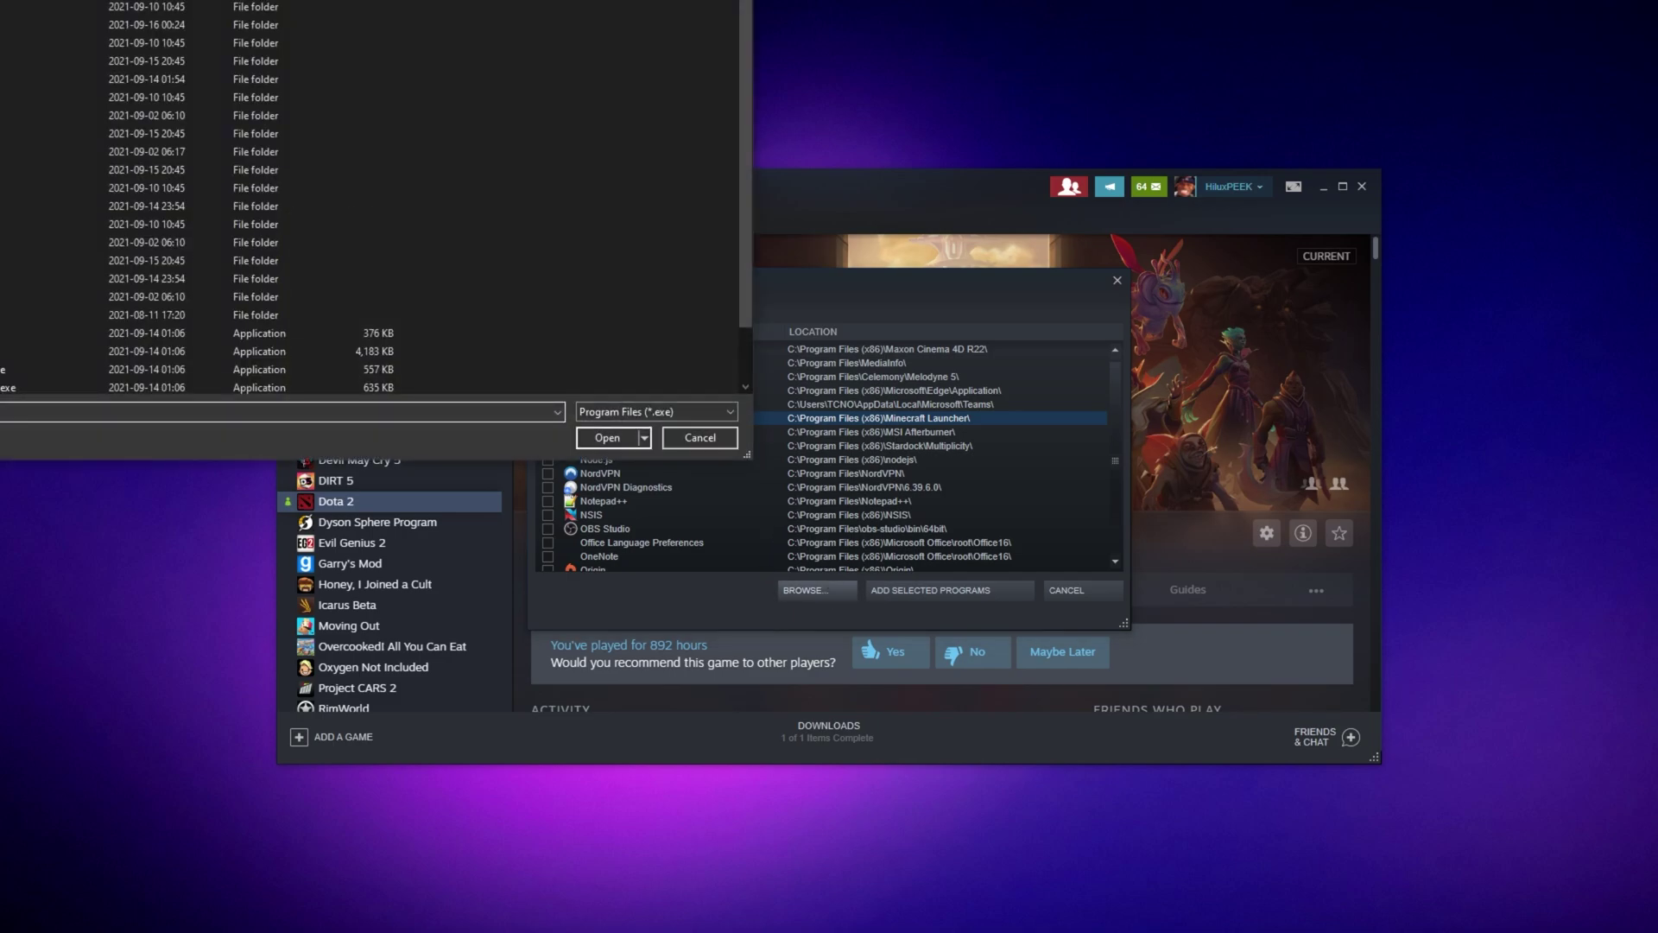
mouse_move(522, 0)
mouse_down()
mouse_move(1101, 199)
mouse_move(1102, 178)
mouse_up()
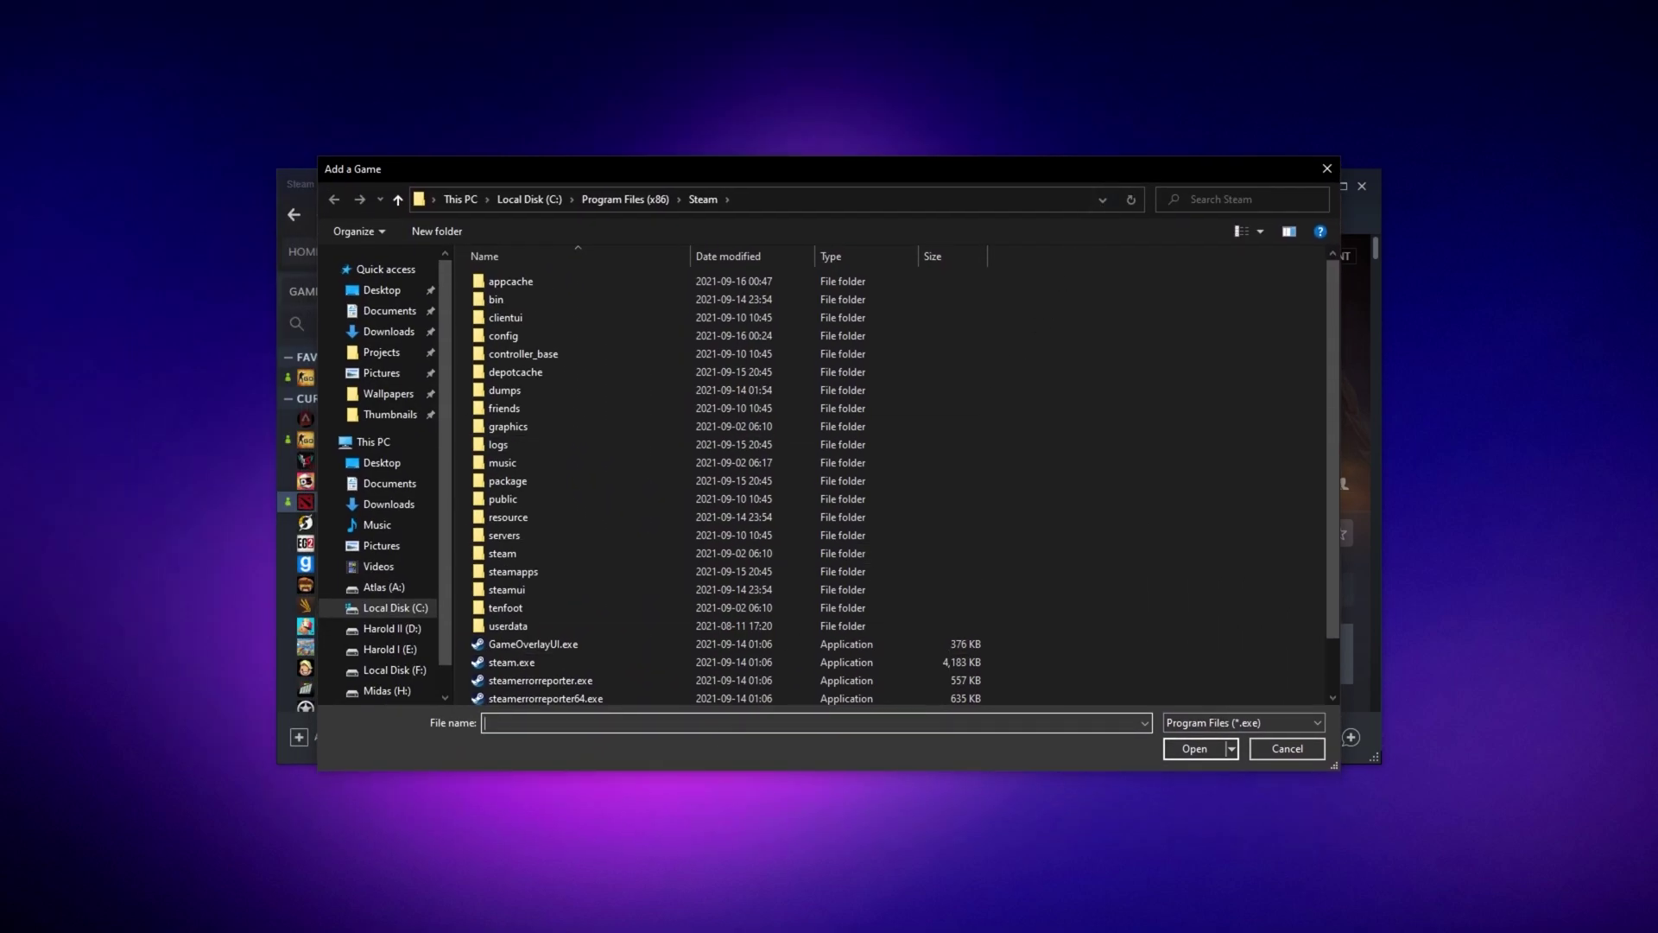
key(alt+Tab)
click(780, 376)
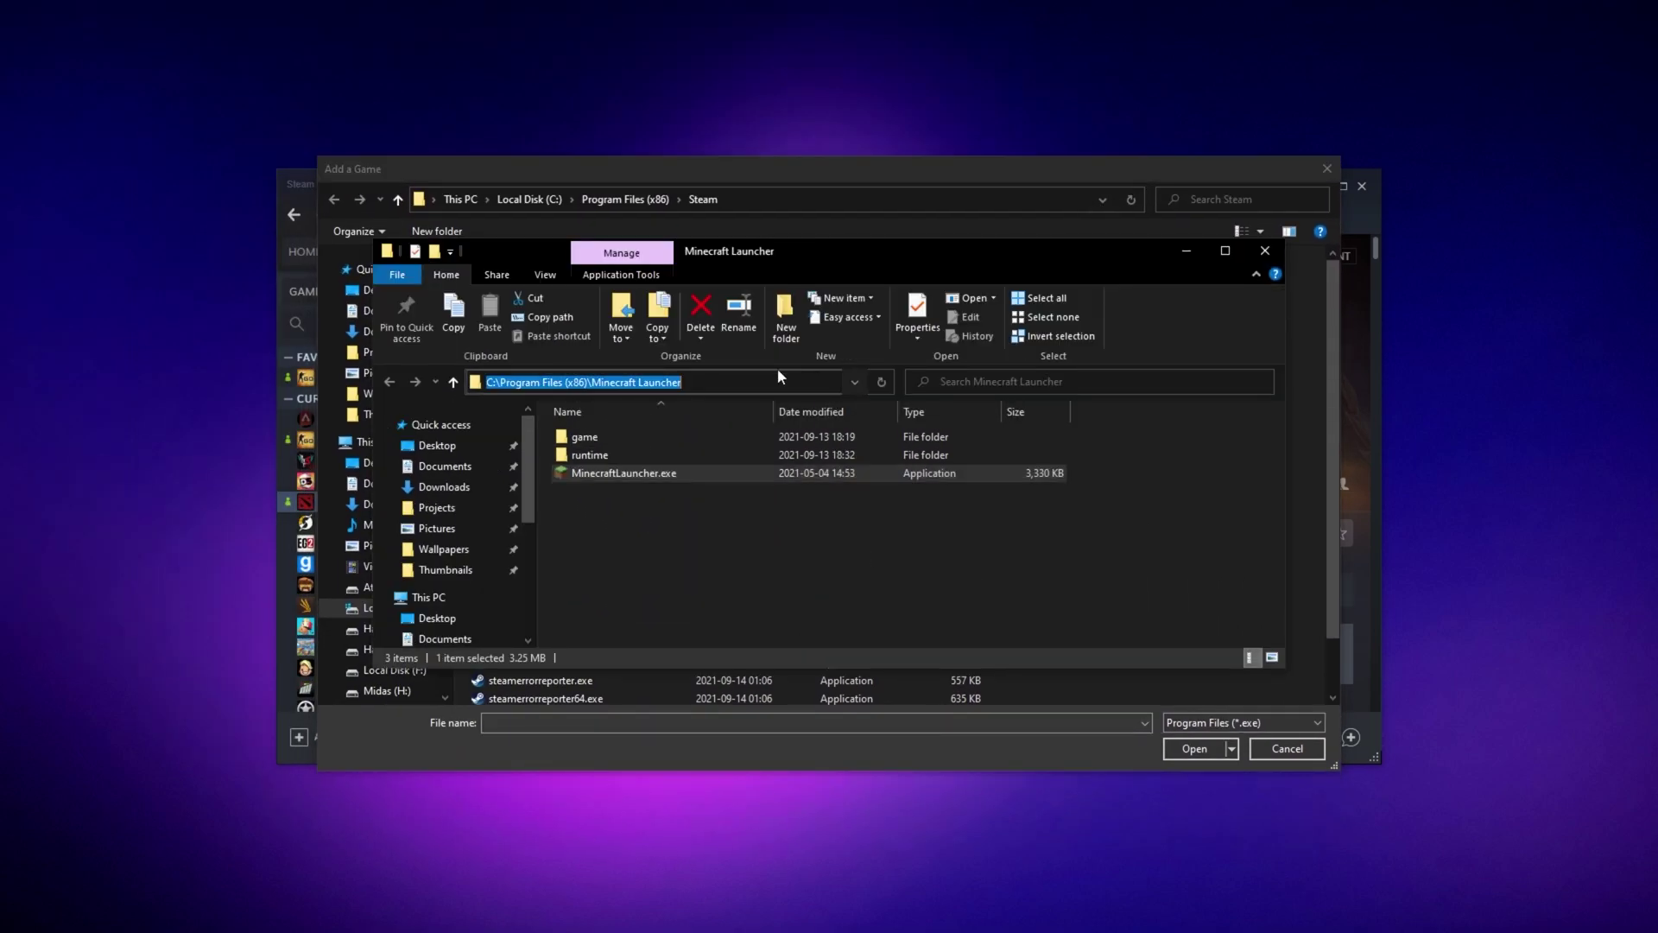
click(1265, 251)
Paste the folder path into the file picker and select MinecraftLauncher.exe
click(864, 201)
text(C:\Program Files (x86)\Minecraft Launcher)
key(Return)
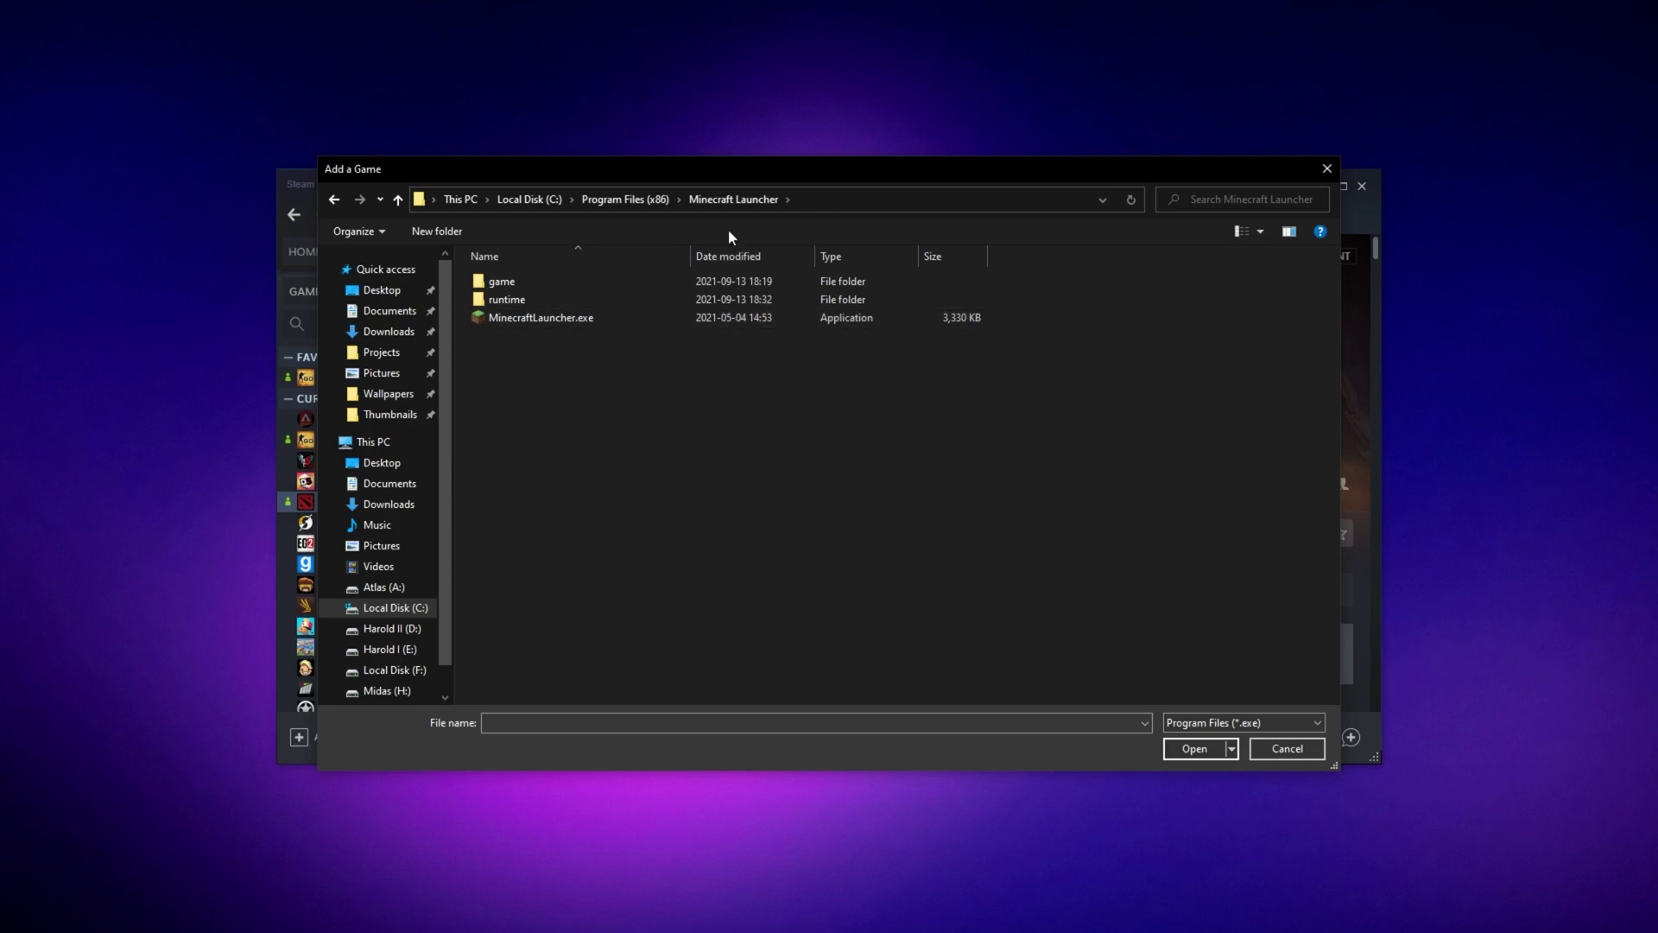
click(897, 317)
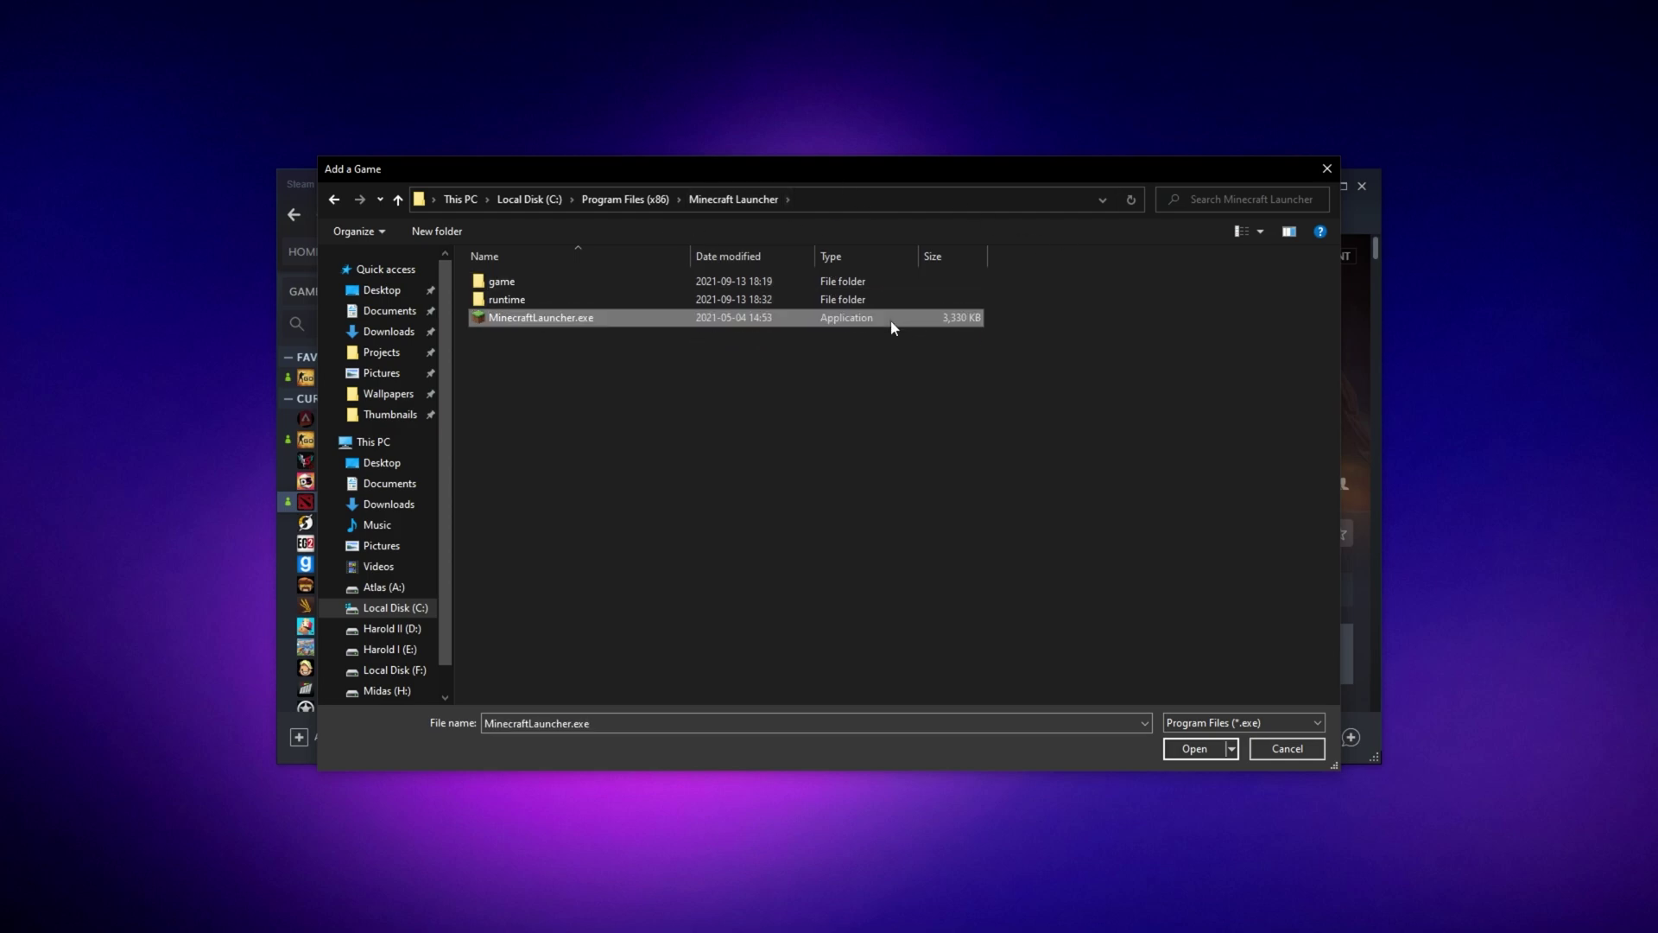
click(1195, 748)
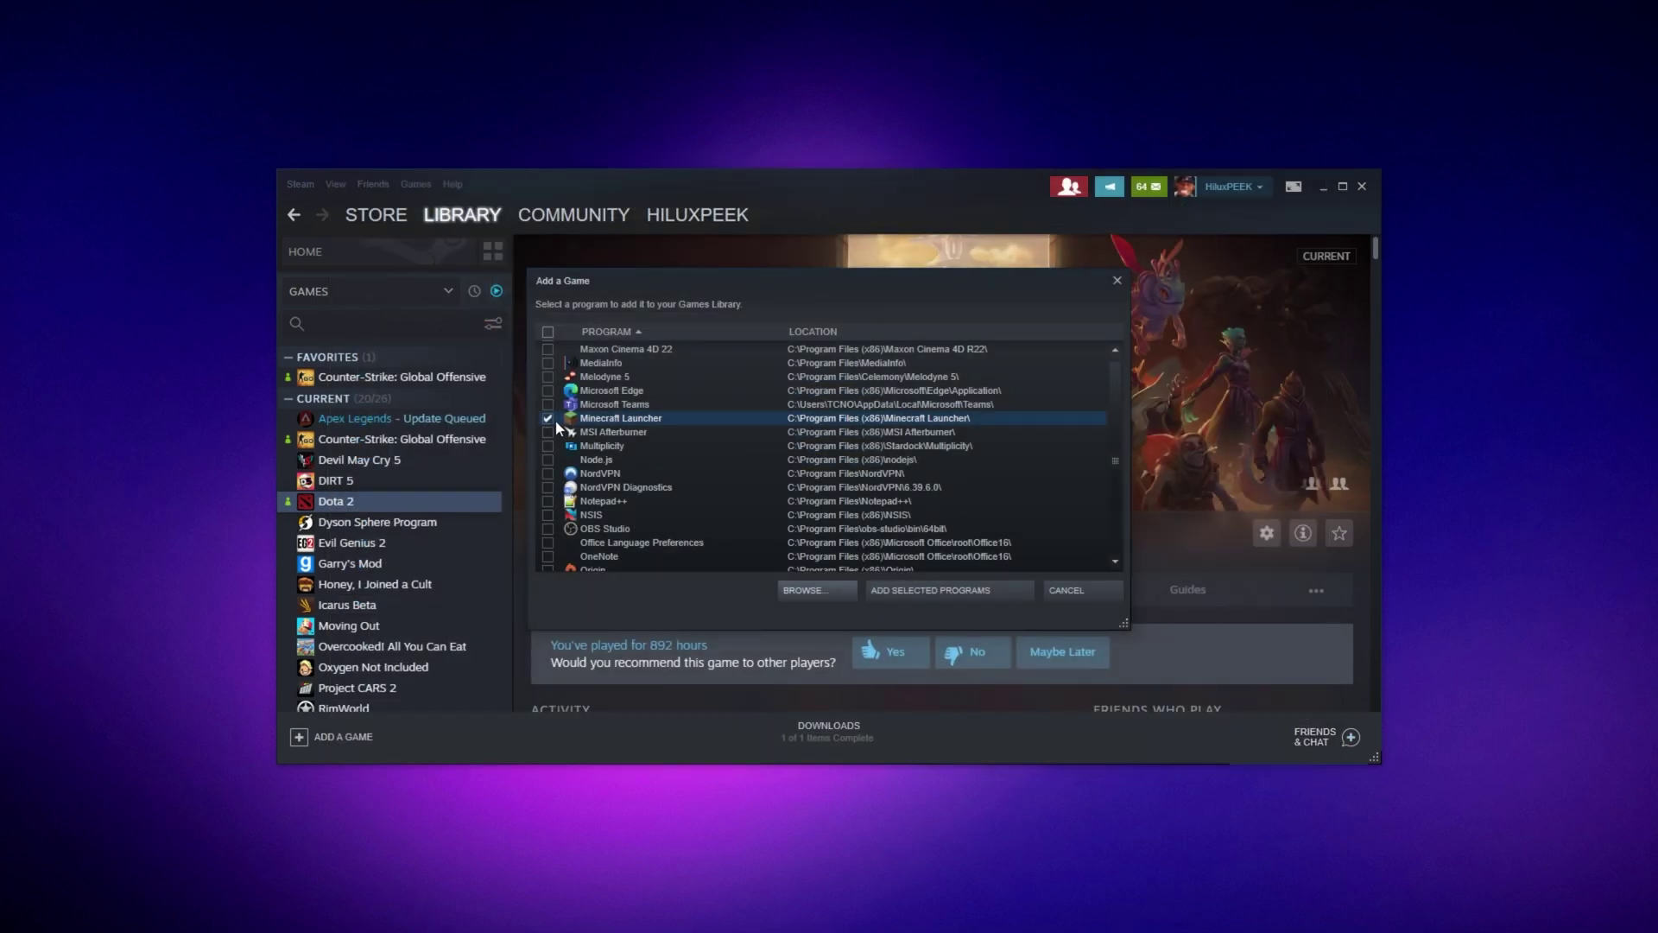
Add the ticked Minecraft Launcher to the Steam library with ADD SELECTED PROGRAMS
click(988, 593)
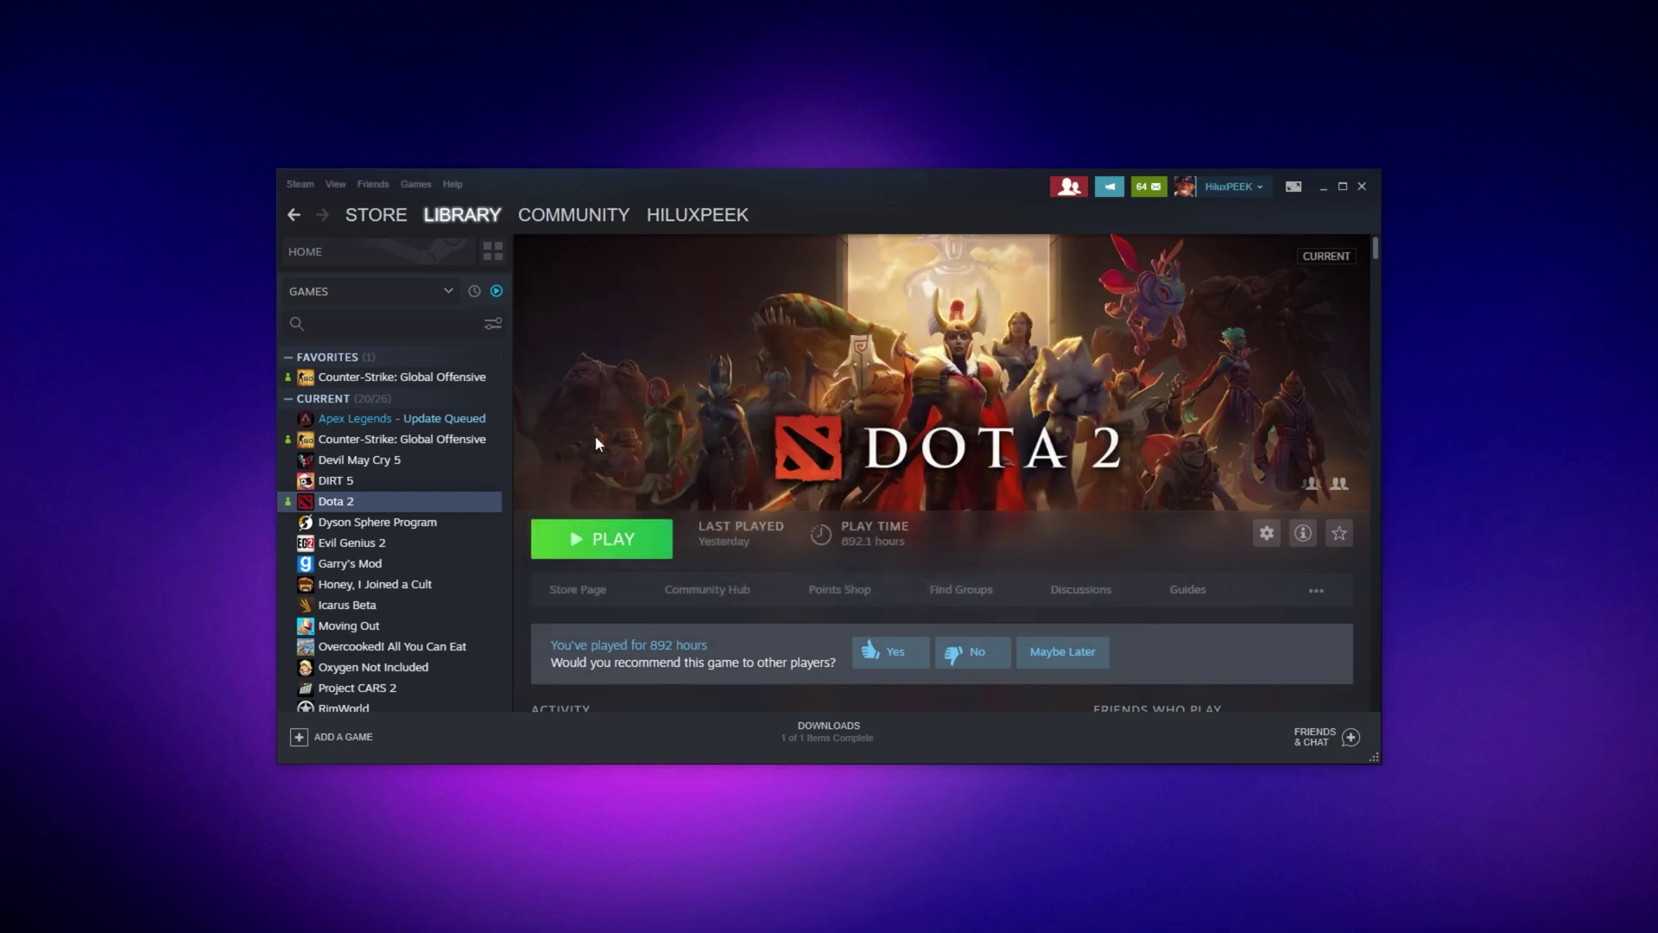
Collapse the library sidebar categories, including EA PLAY and LOW PROB
click(287, 357)
click(288, 377)
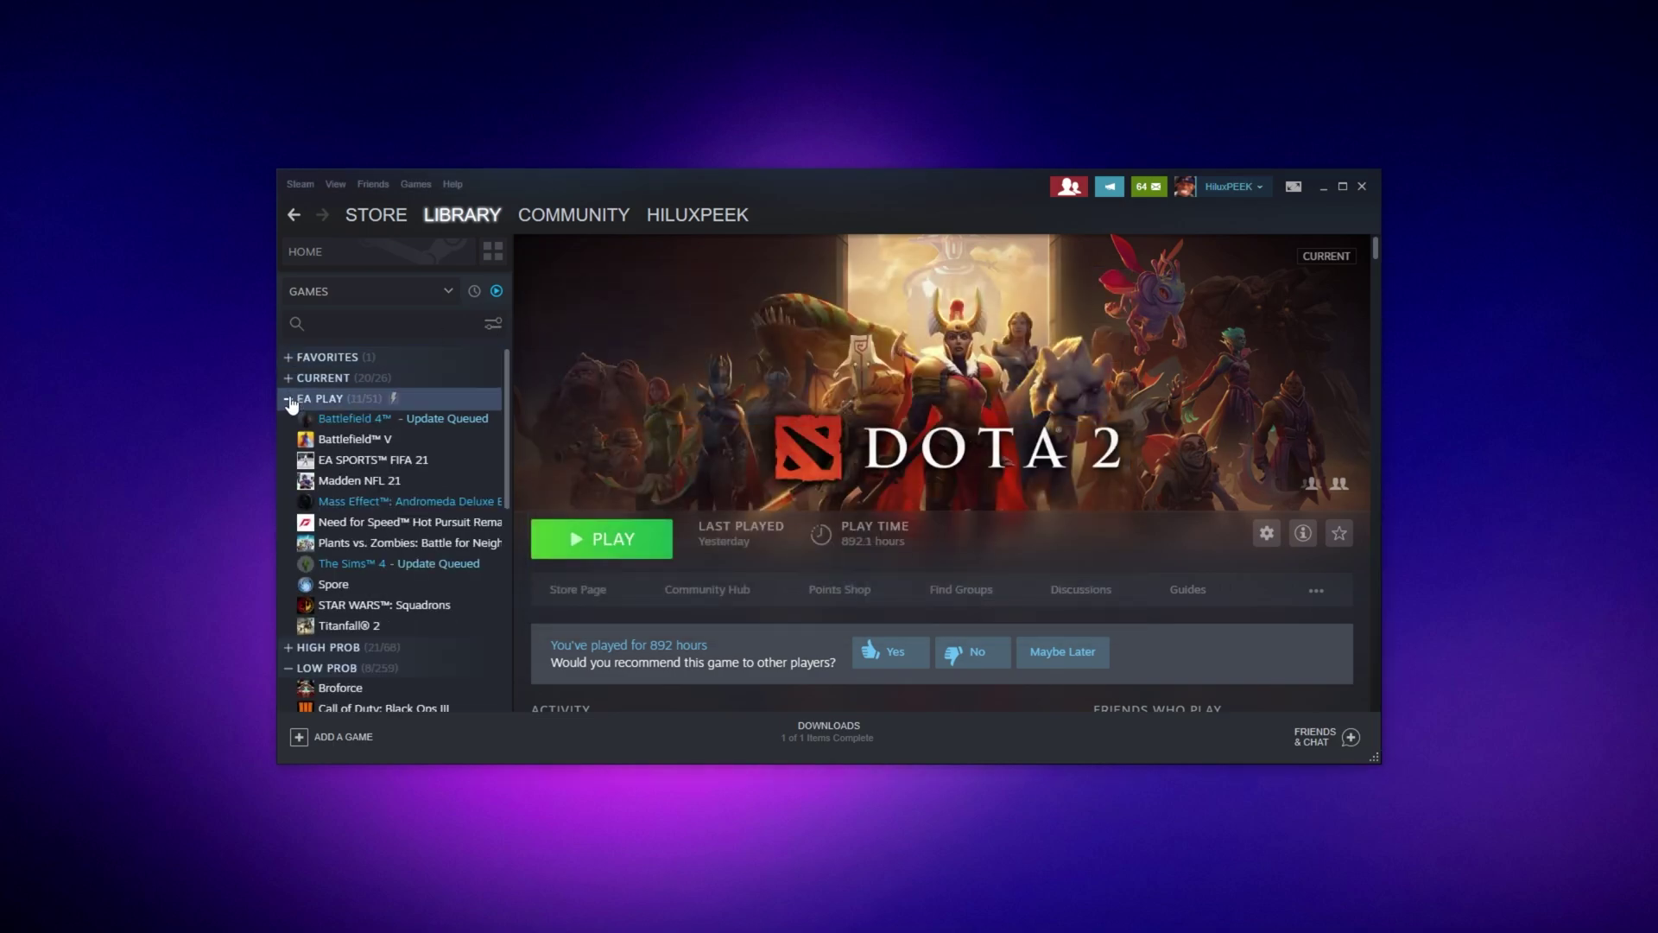
click(287, 399)
click(288, 440)
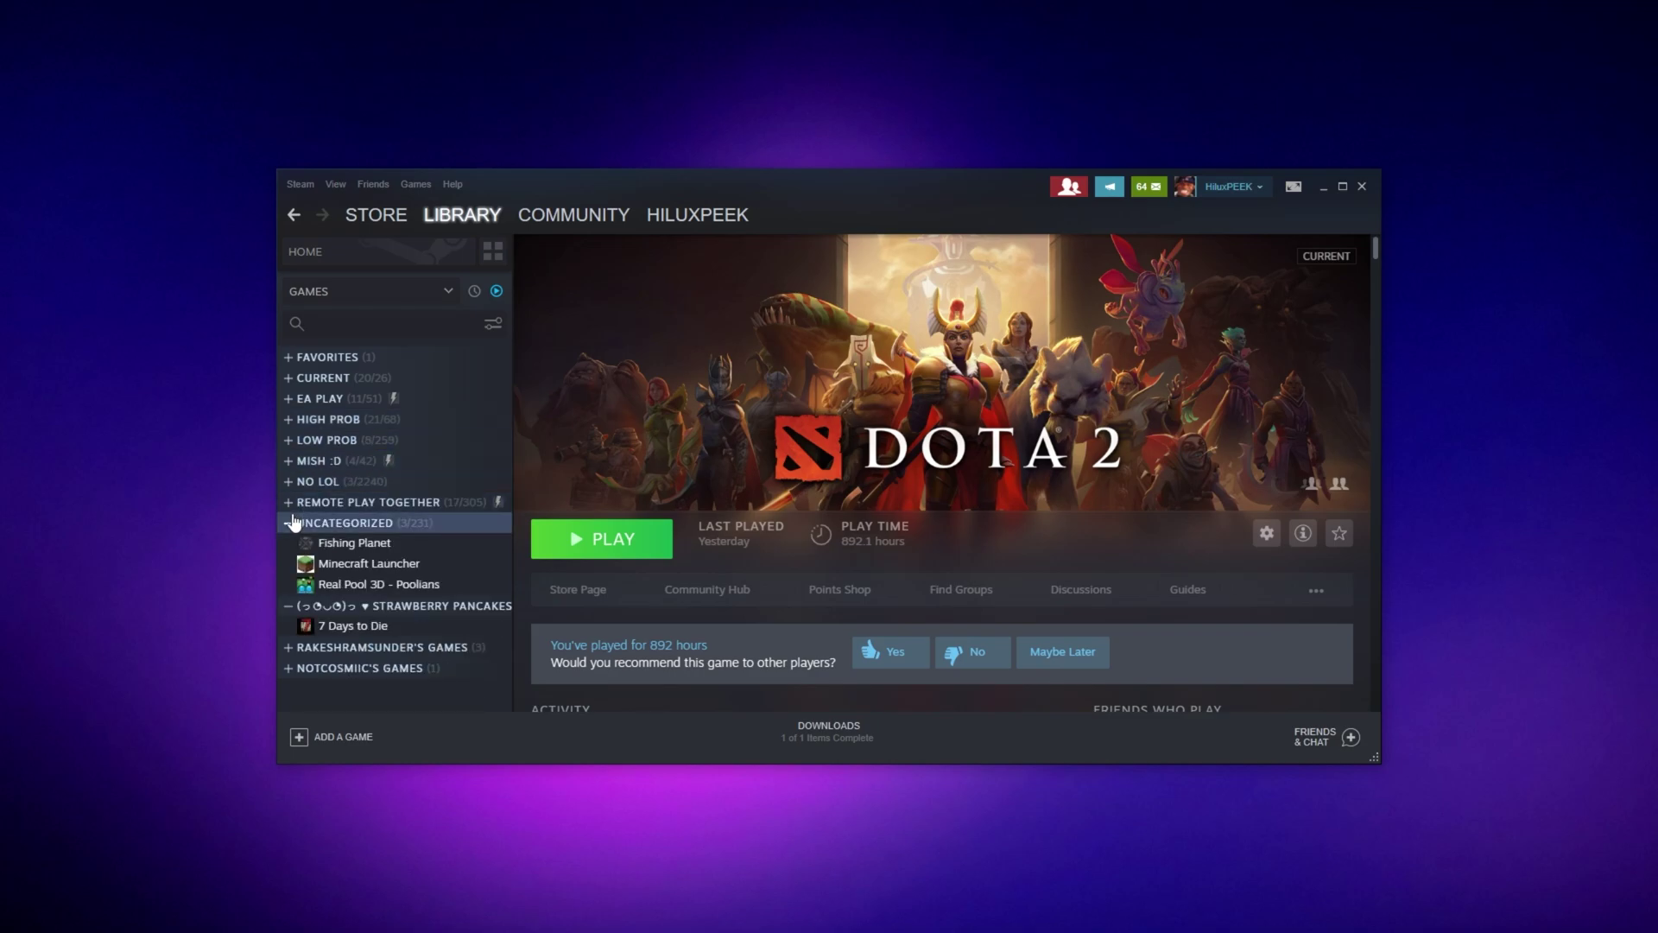
Show the Minecraft Launcher library page under Uncategorized
click(361, 564)
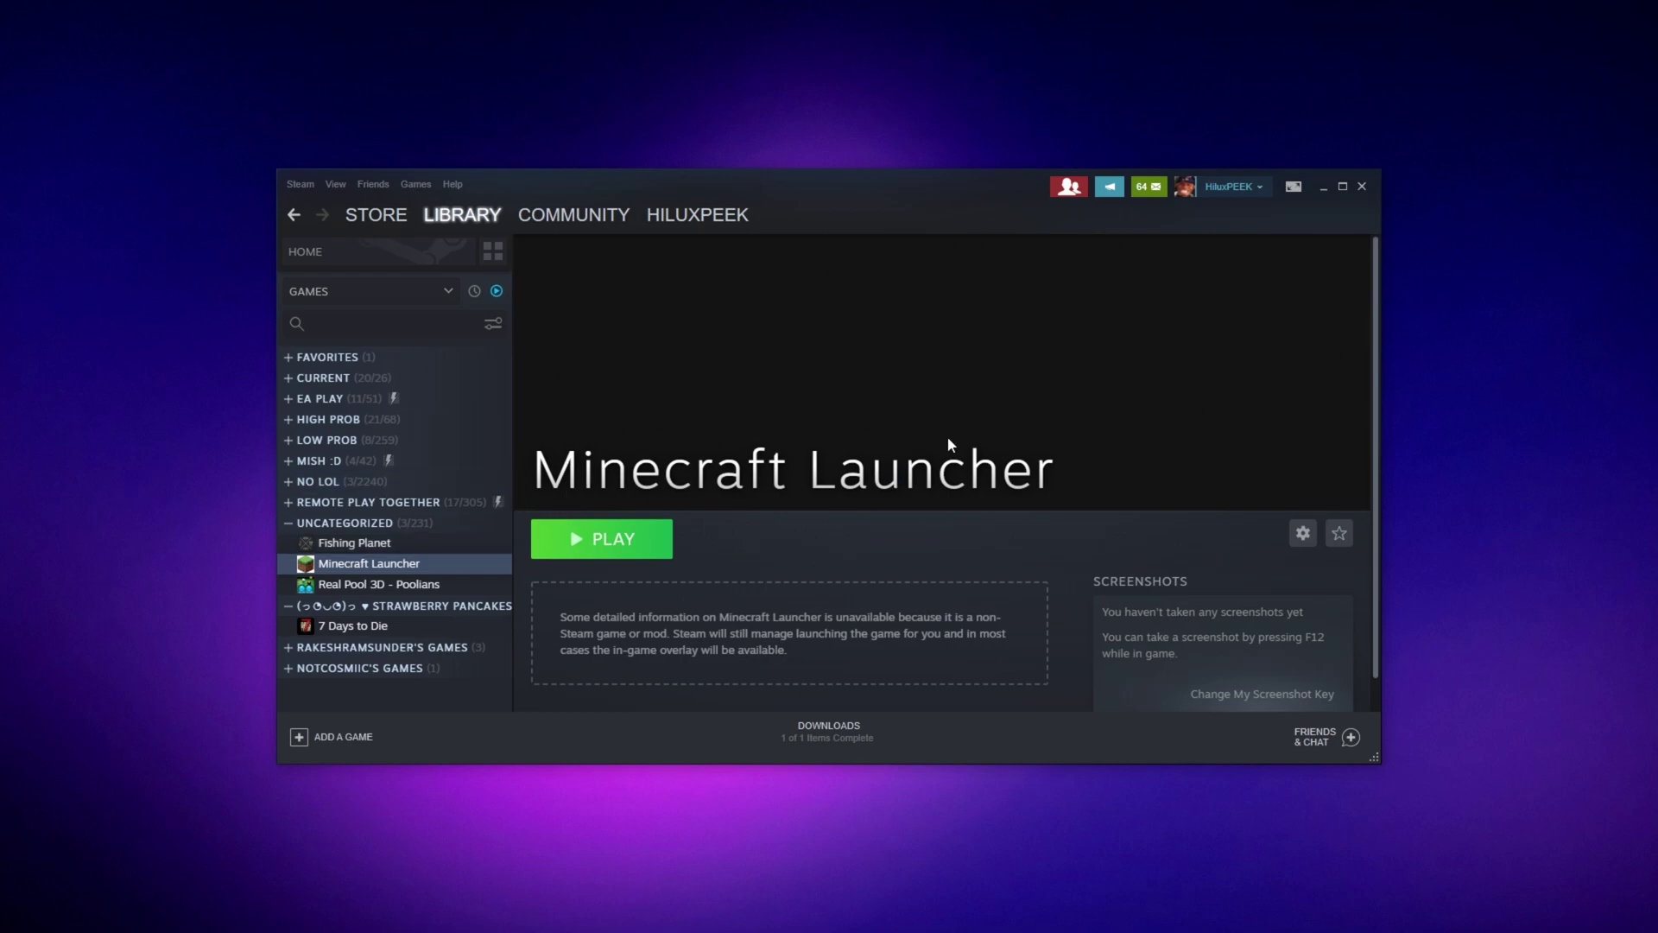
click(423, 551)
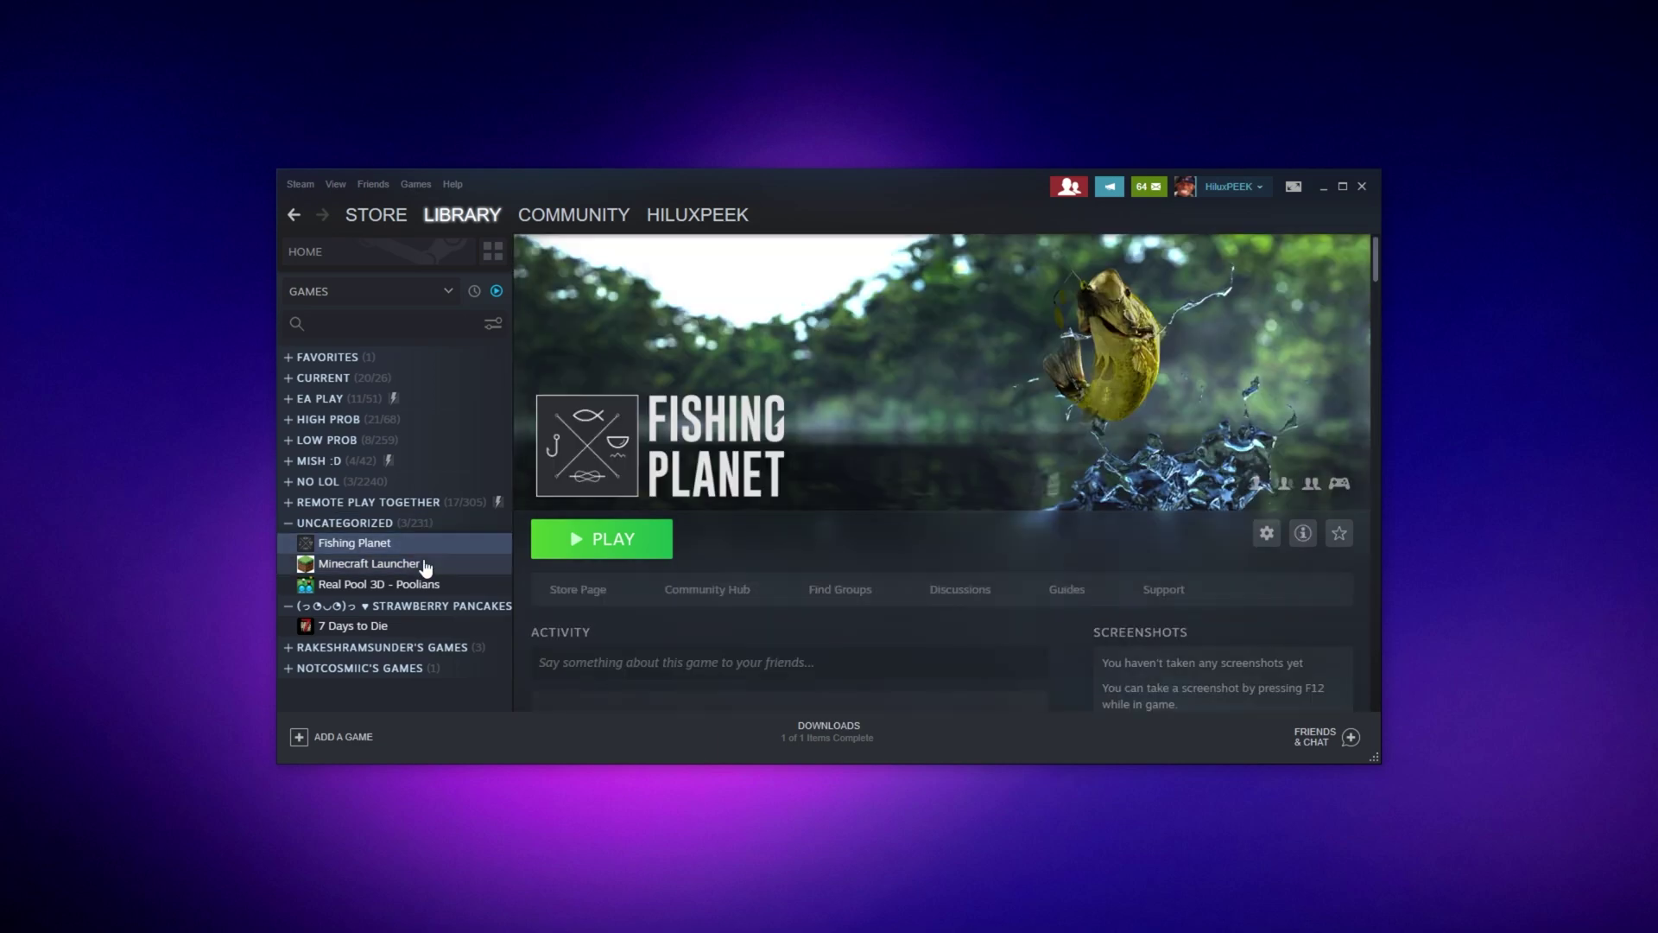
click(425, 566)
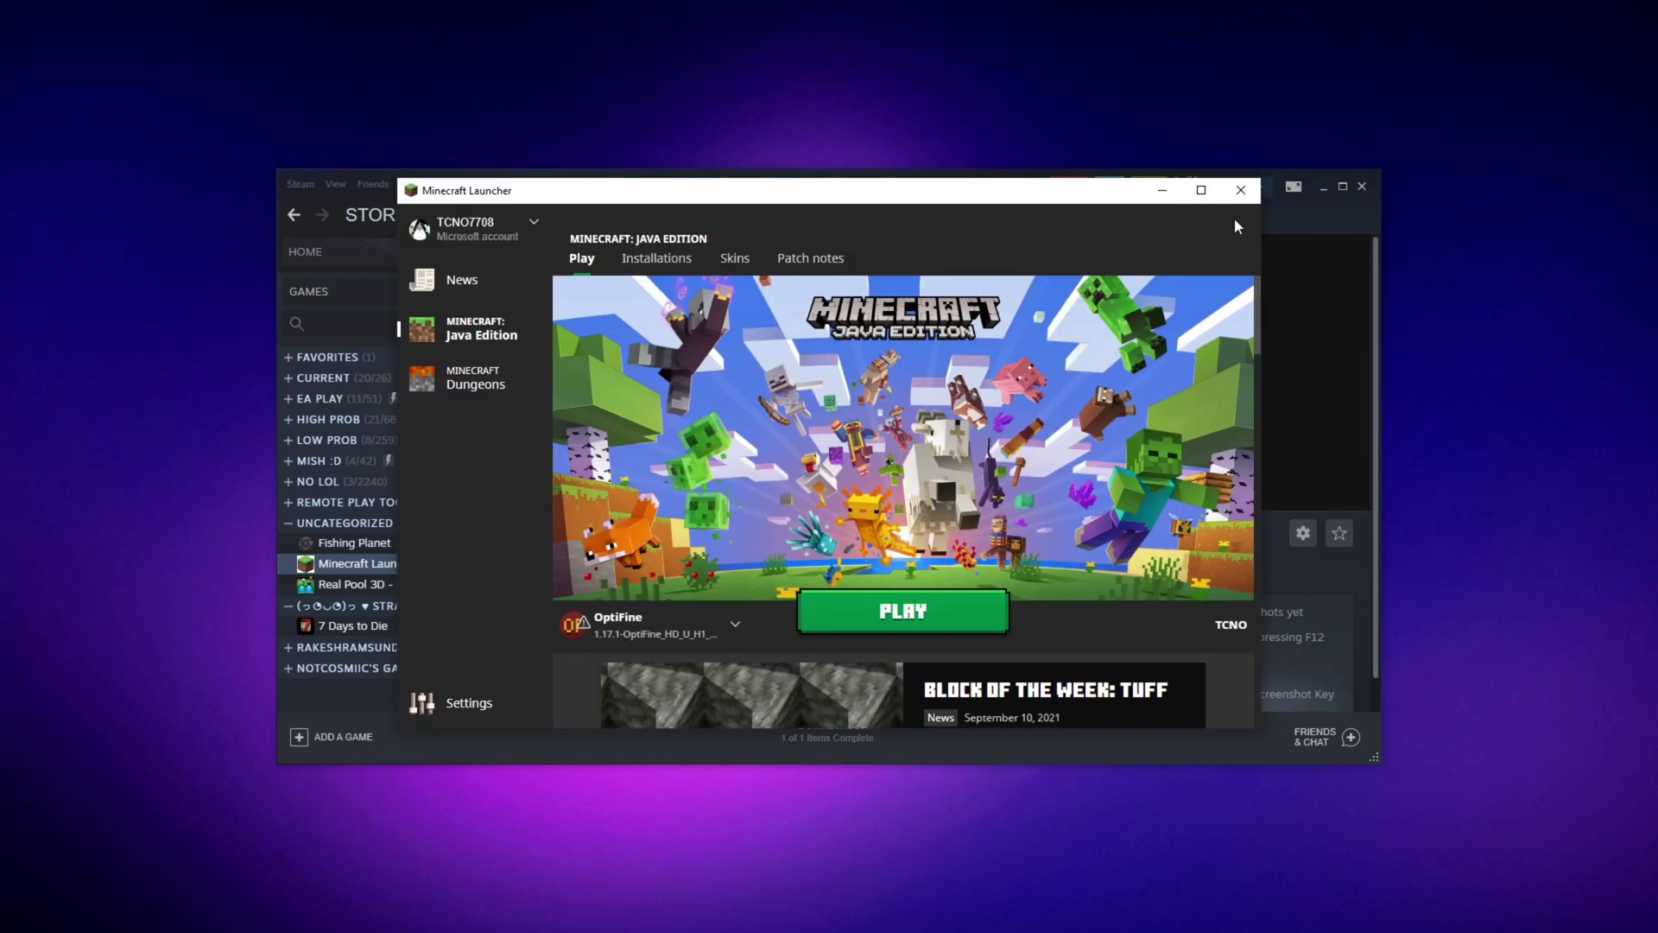
Close the standalone Minecraft Launcher and relaunch it with PLAY from the Steam library
click(1241, 190)
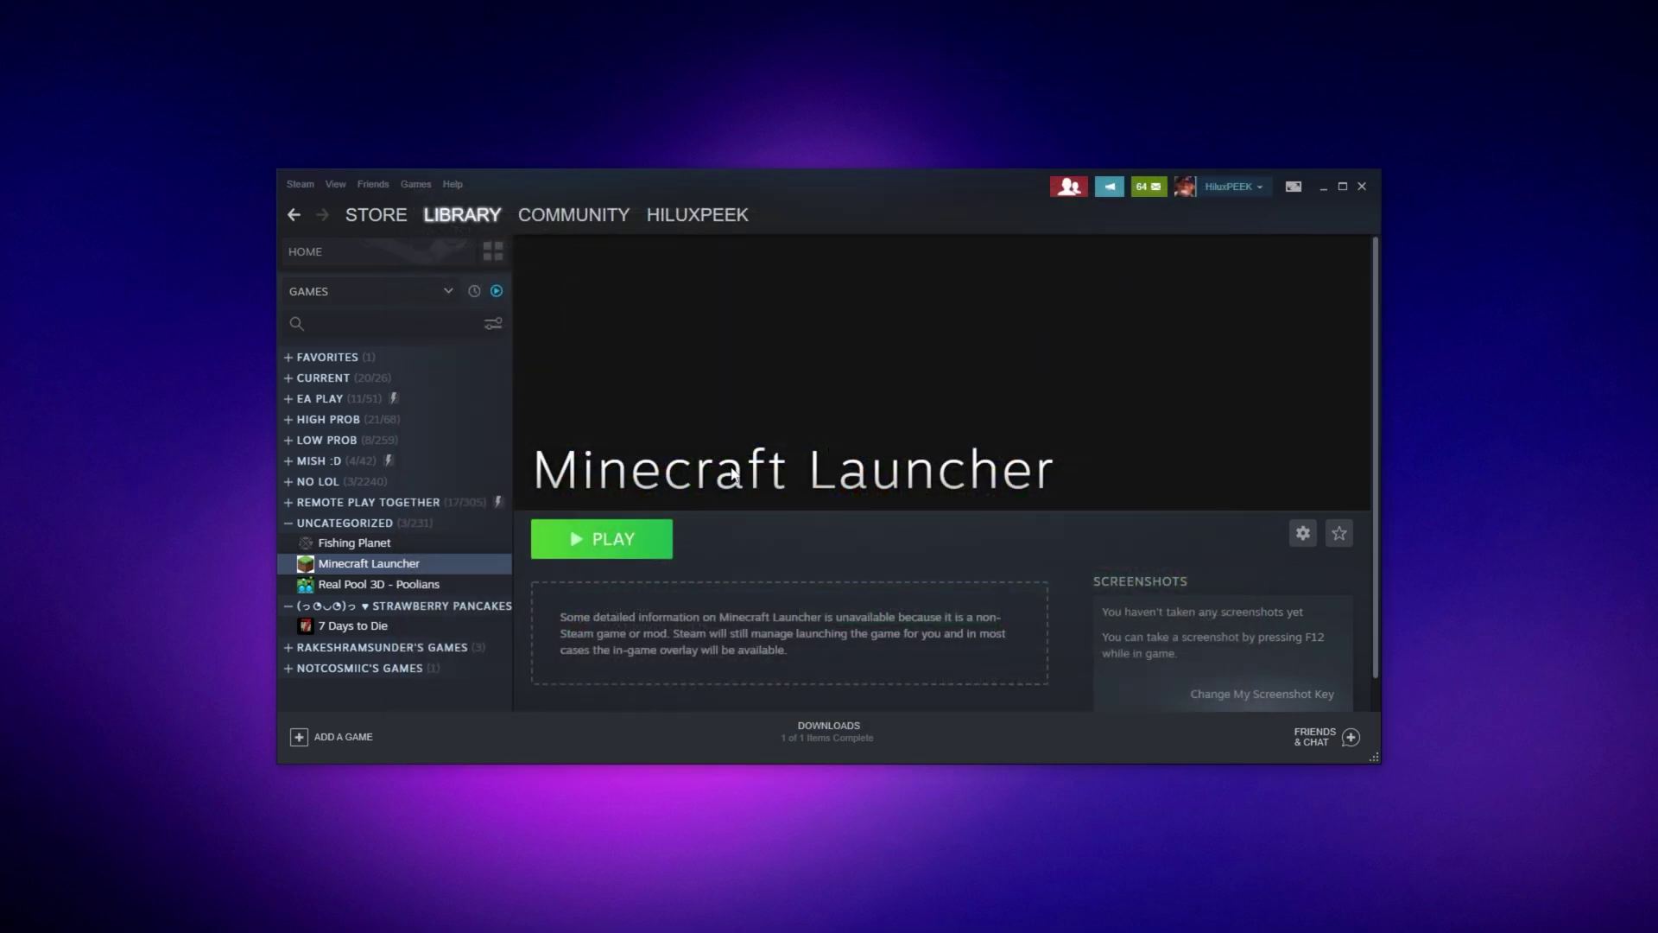
click(571, 543)
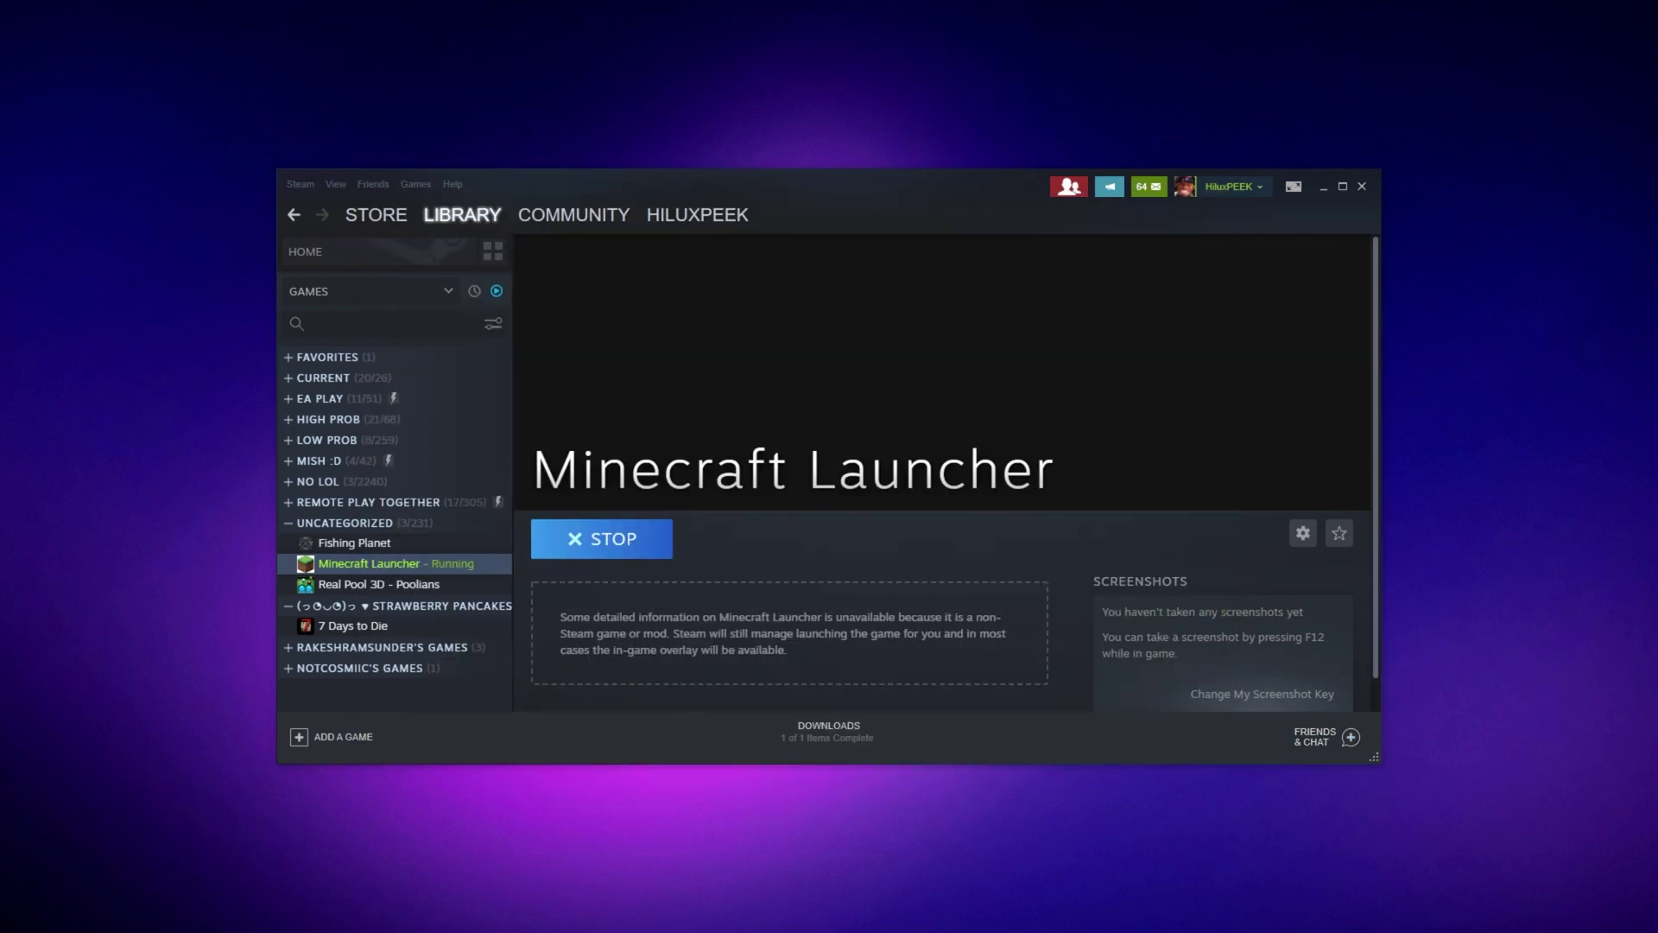
mouse_move(1123, 337)
mouse_down()
mouse_move(972, 283)
mouse_move(851, 307)
mouse_up()
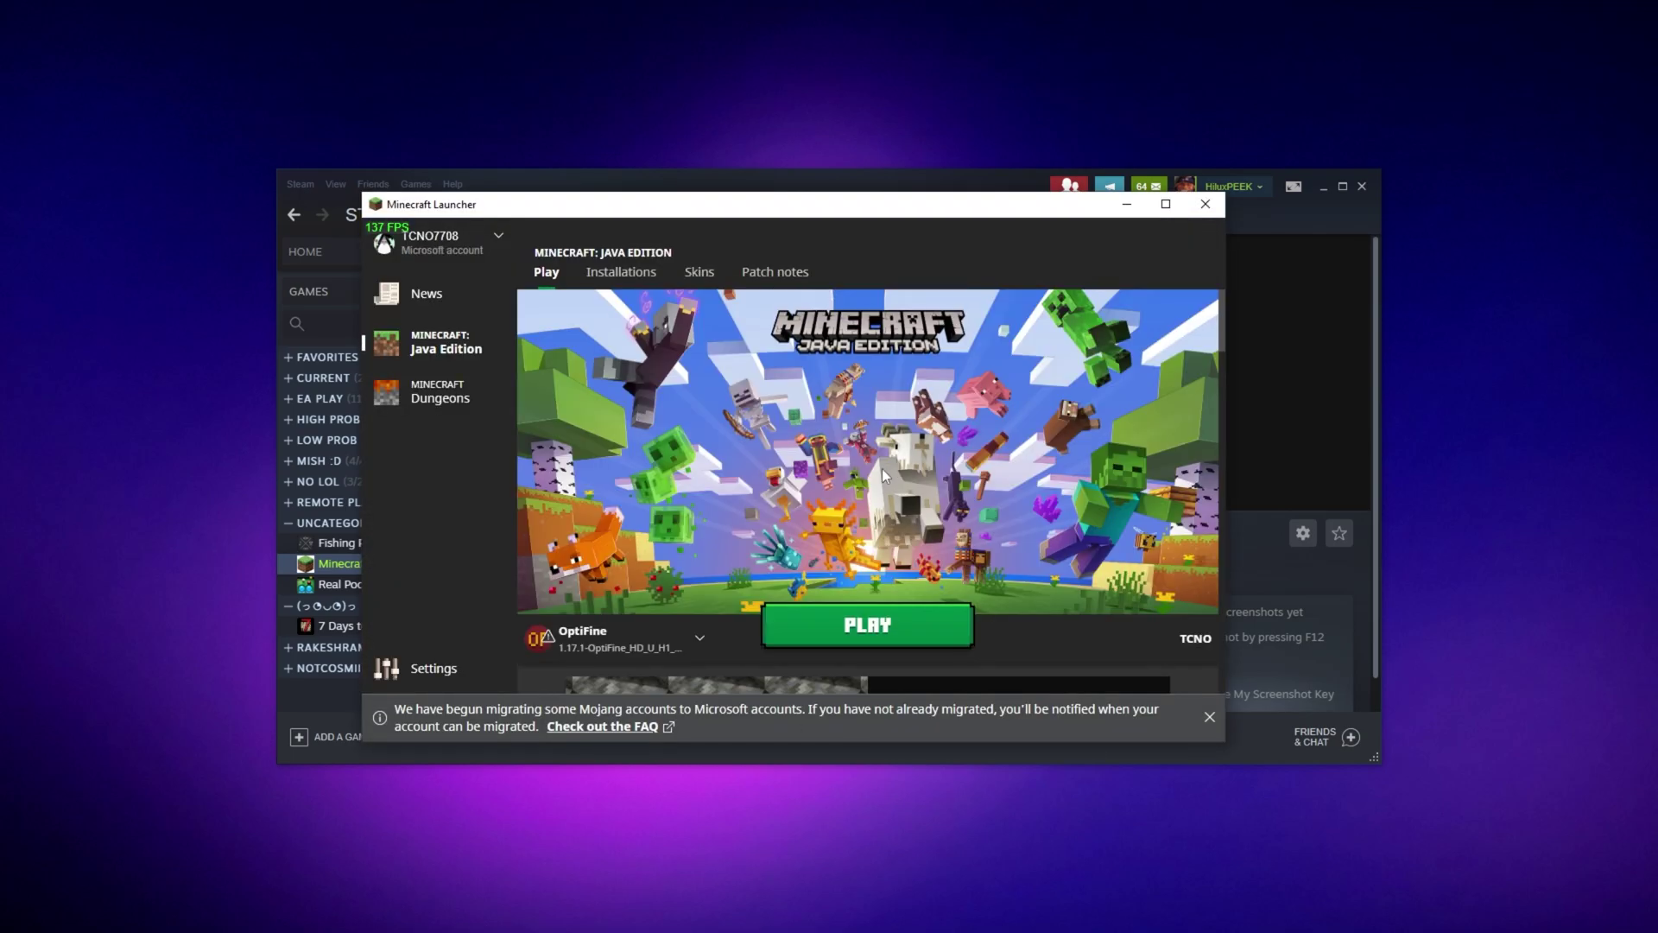
Launch Minecraft, enlarge its game window, and toggle the Steam overlay in-game, dismissing its chat window
click(868, 624)
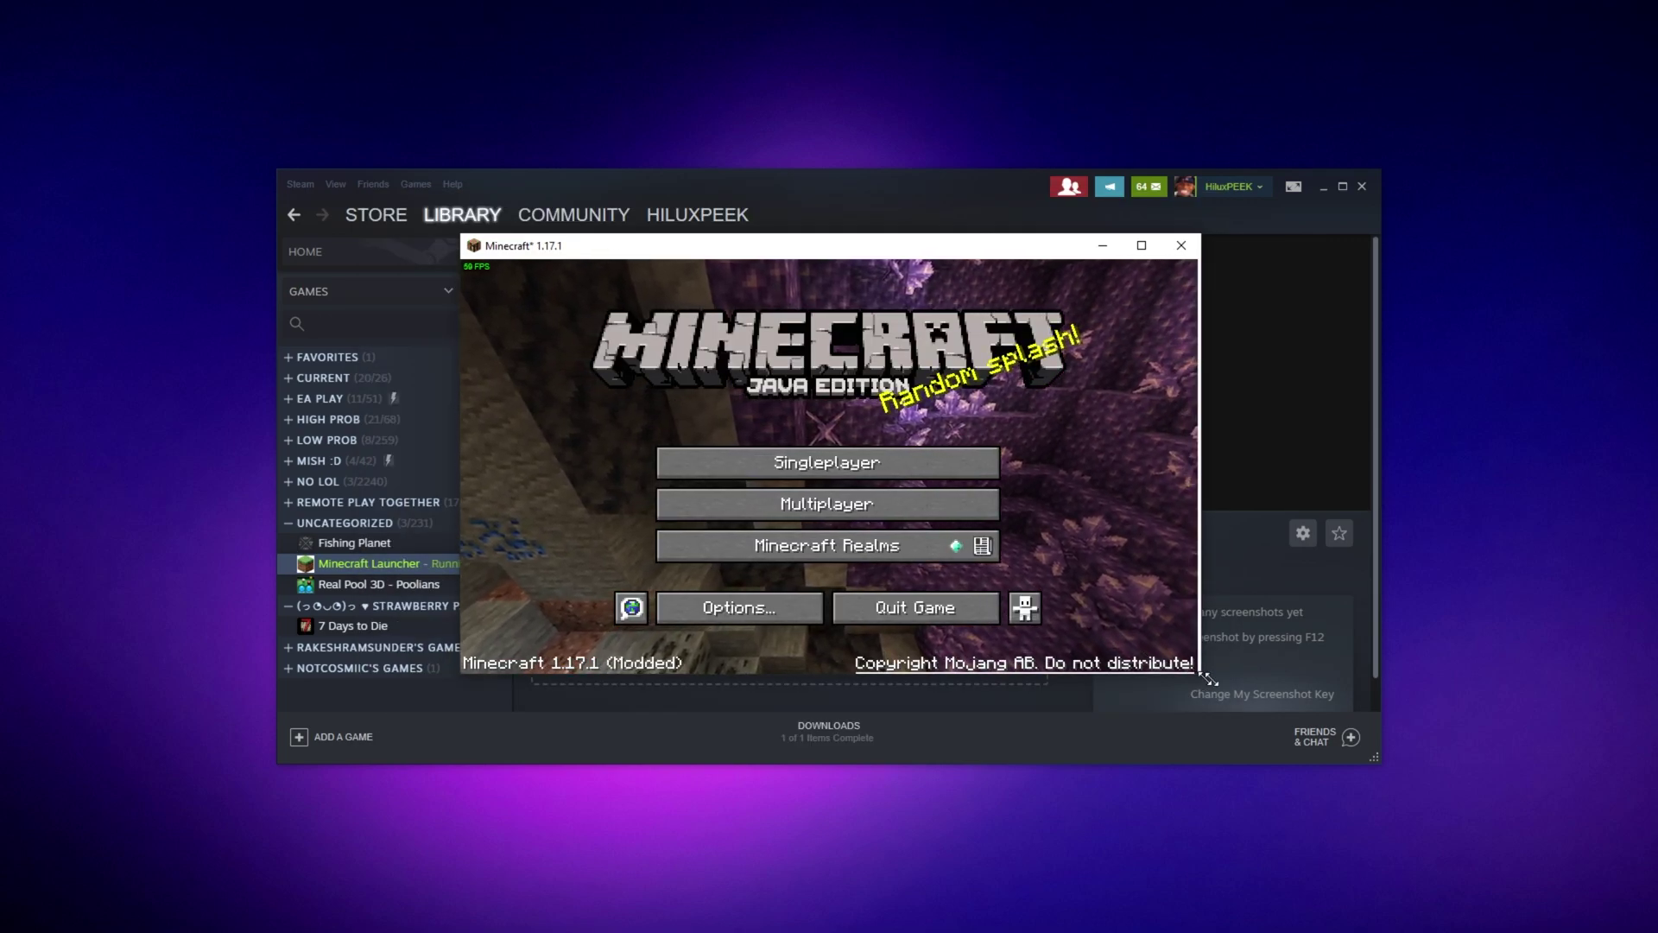
drag(1199, 679, 1397, 803)
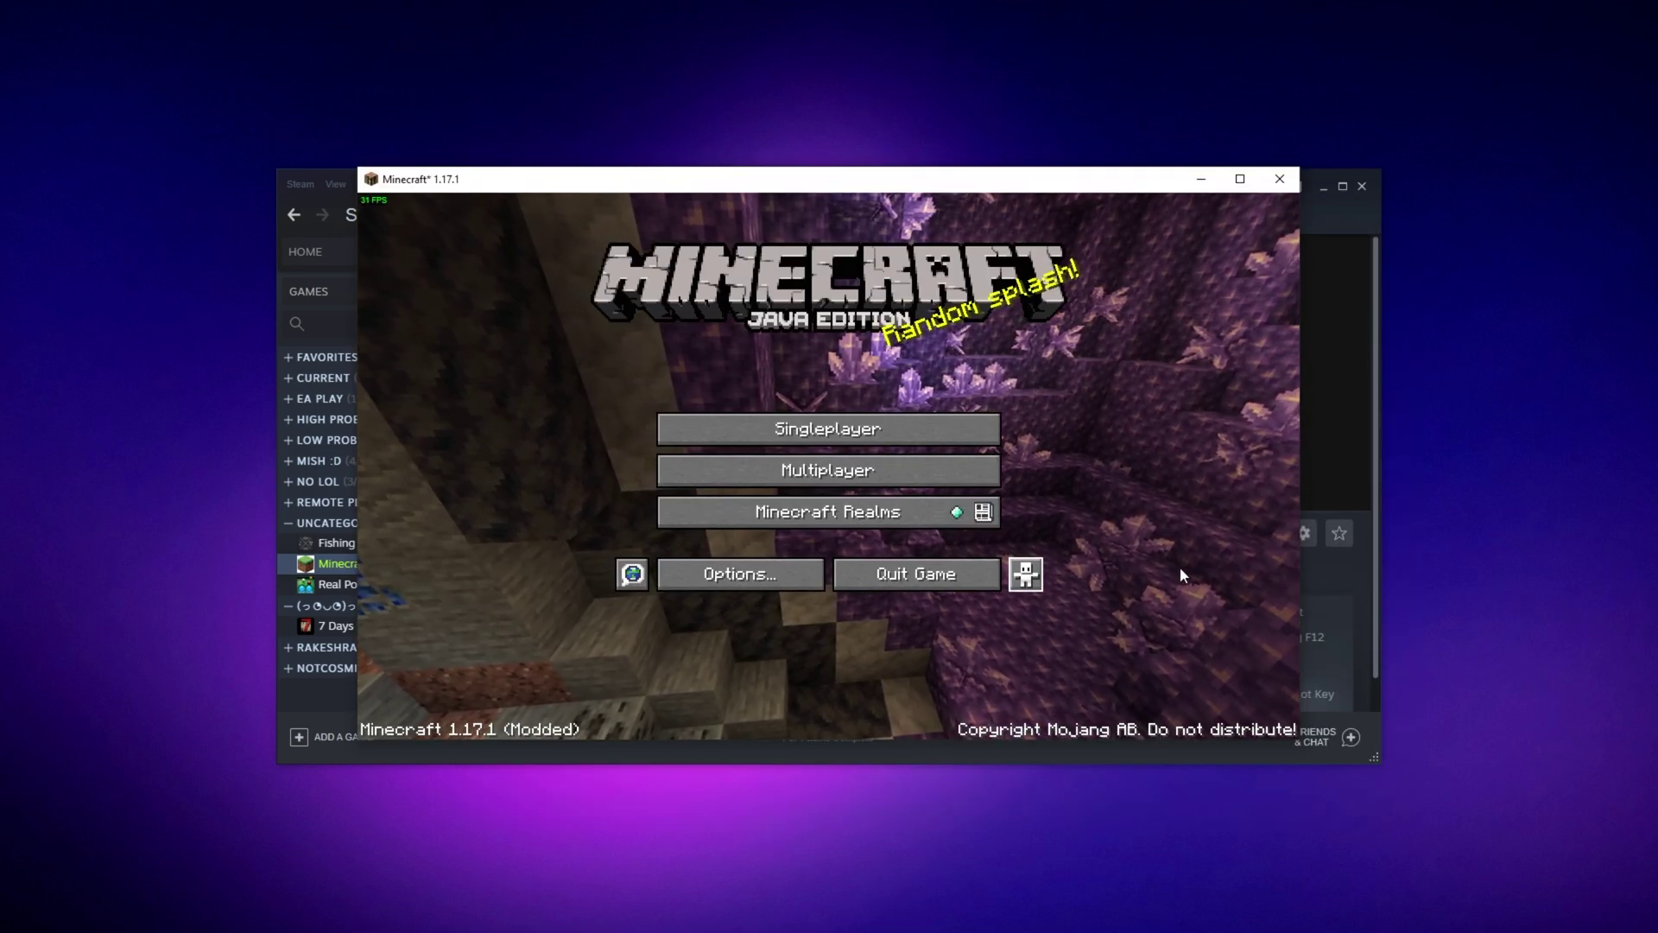
key(shift+Tab)
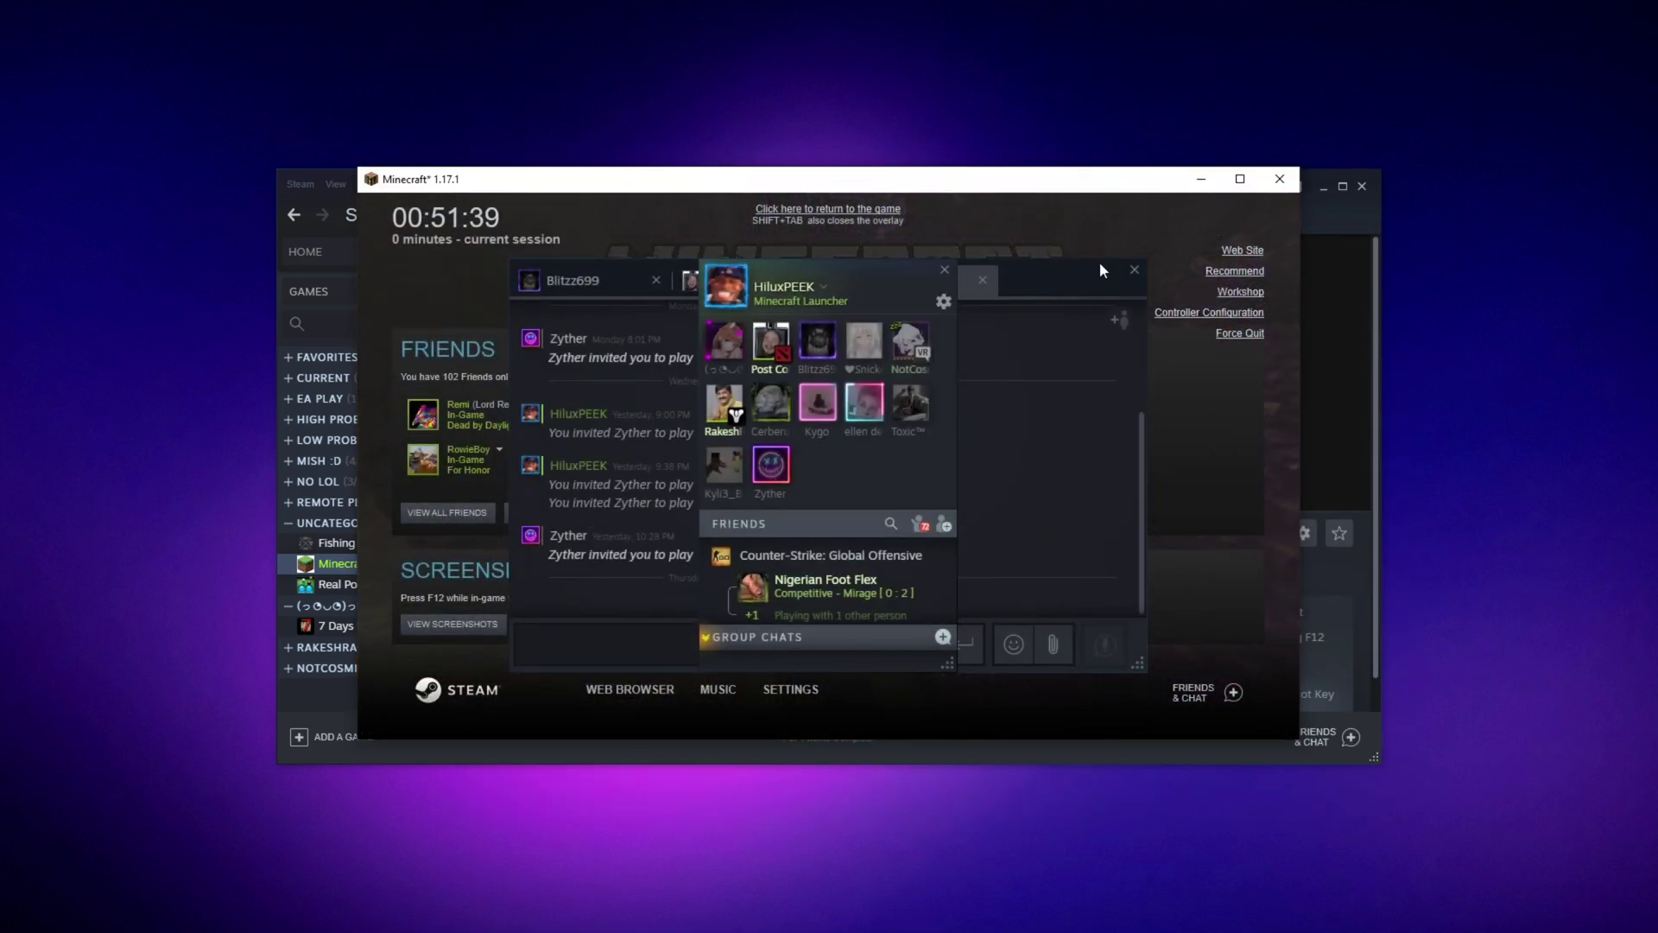
click(1132, 269)
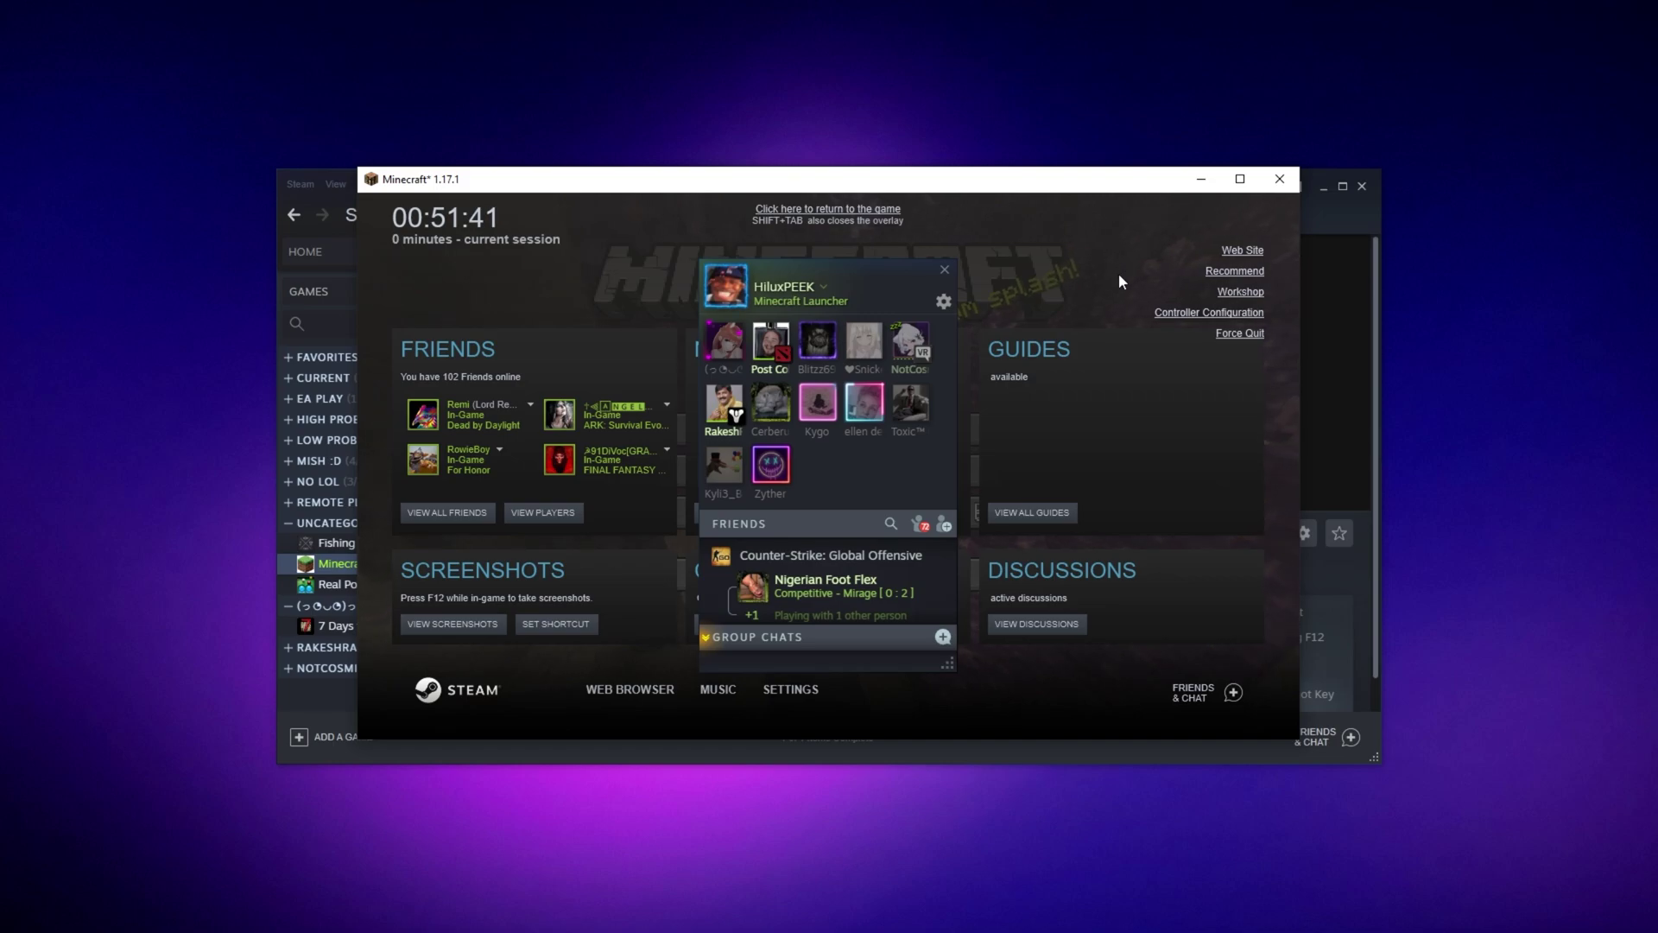
key(shift+Tab)
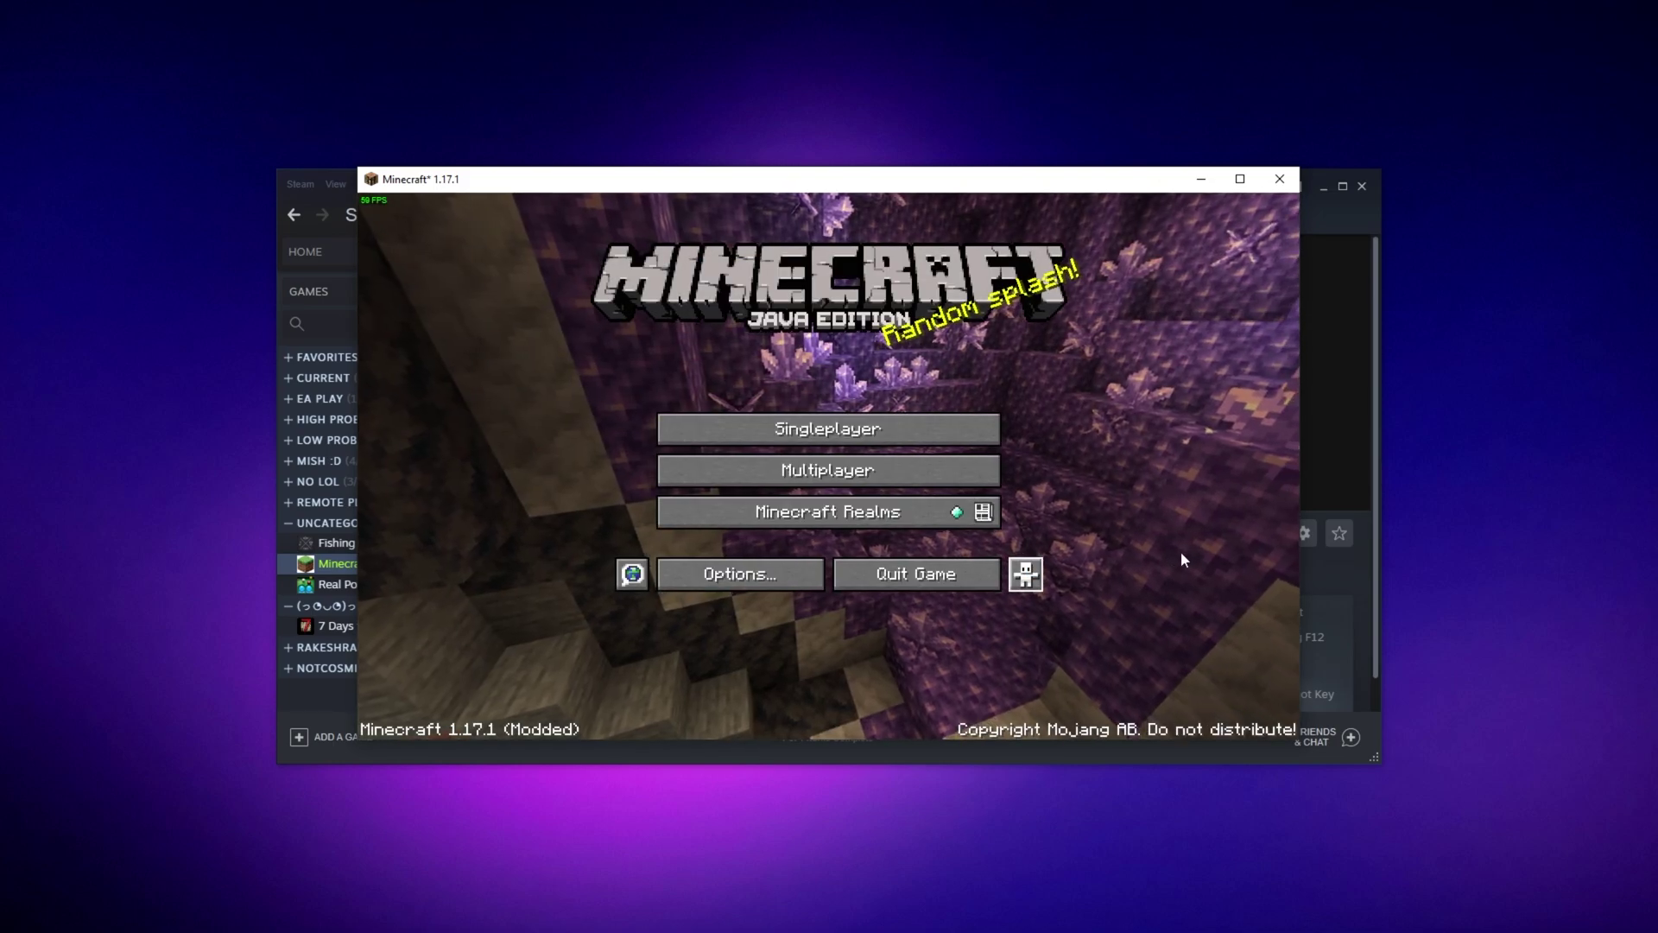
Bring the Steam library forward and open the Minecraft Launcher shortcut's properties
click(1360, 382)
click(1312, 731)
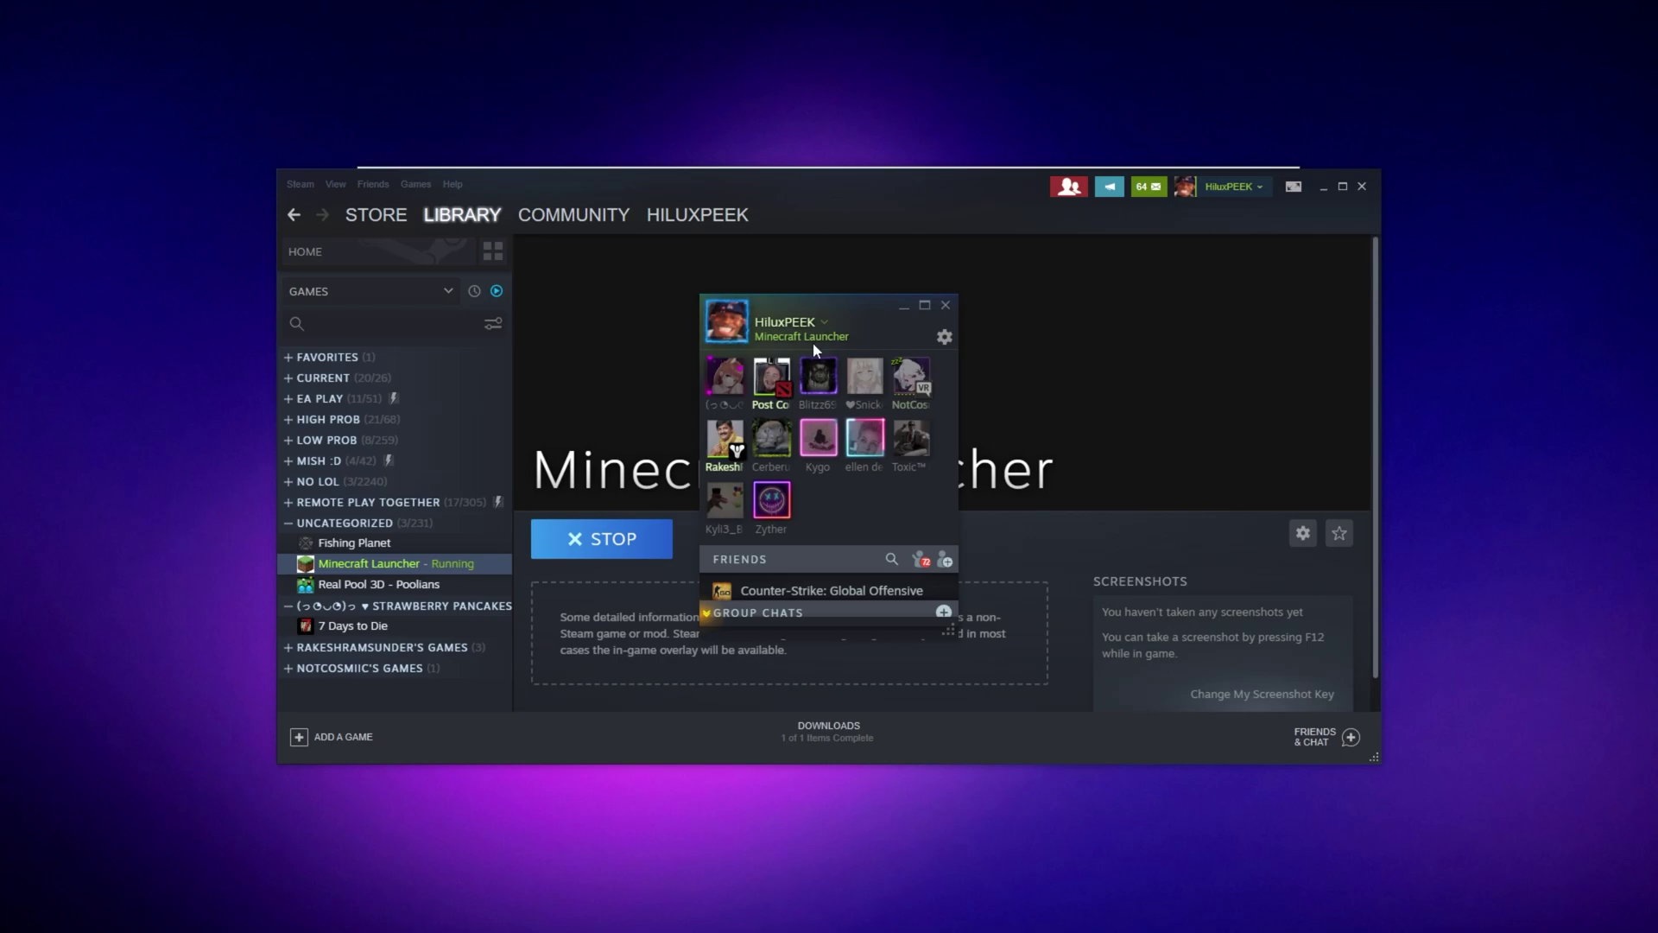
right_click(488, 565)
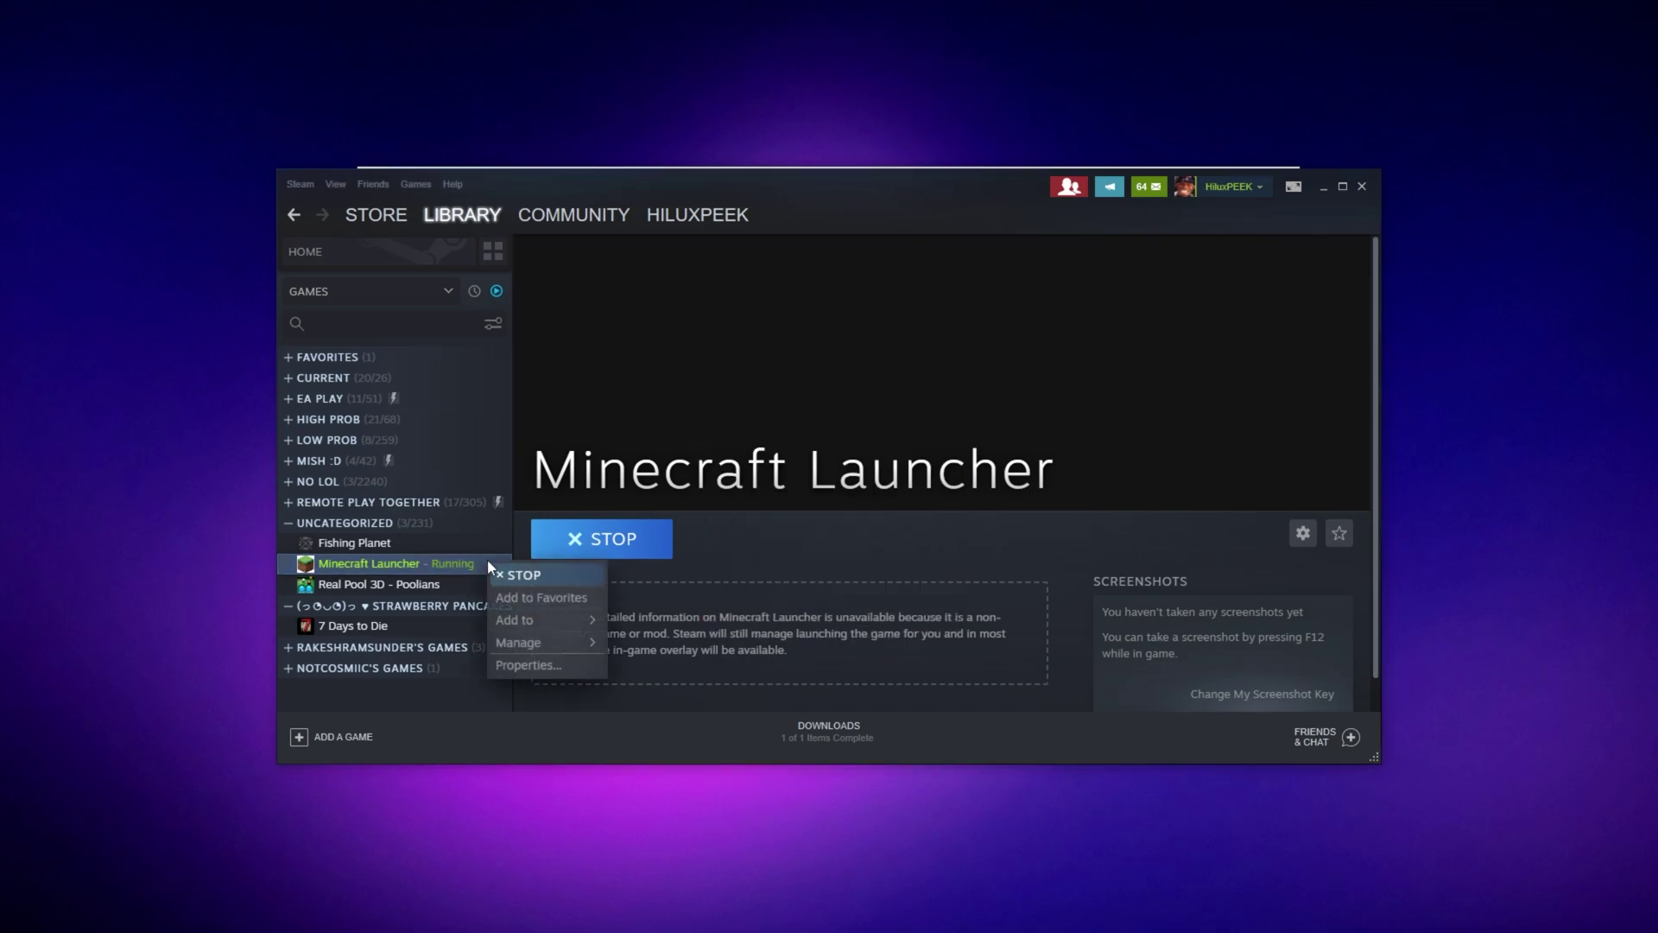
click(535, 663)
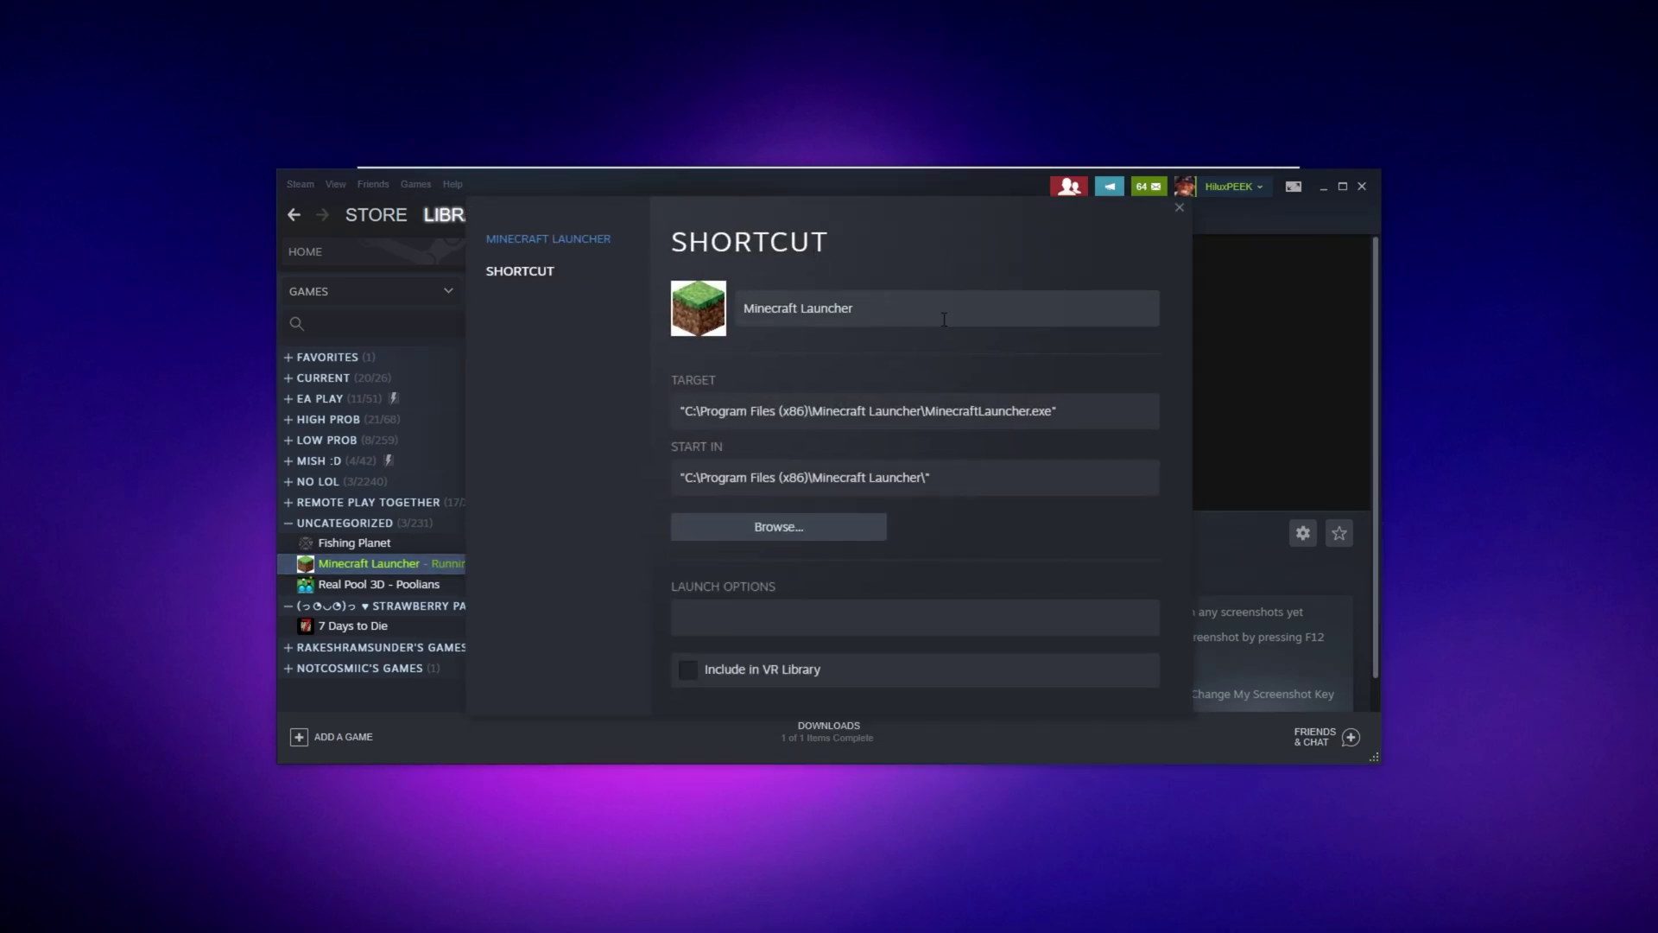
Trim the shortcut name from 'Minecraft Launcher' to 'Minecraft', then close the properties
triple_click(983, 314)
key(End)
key(ctrl+shift+Left)
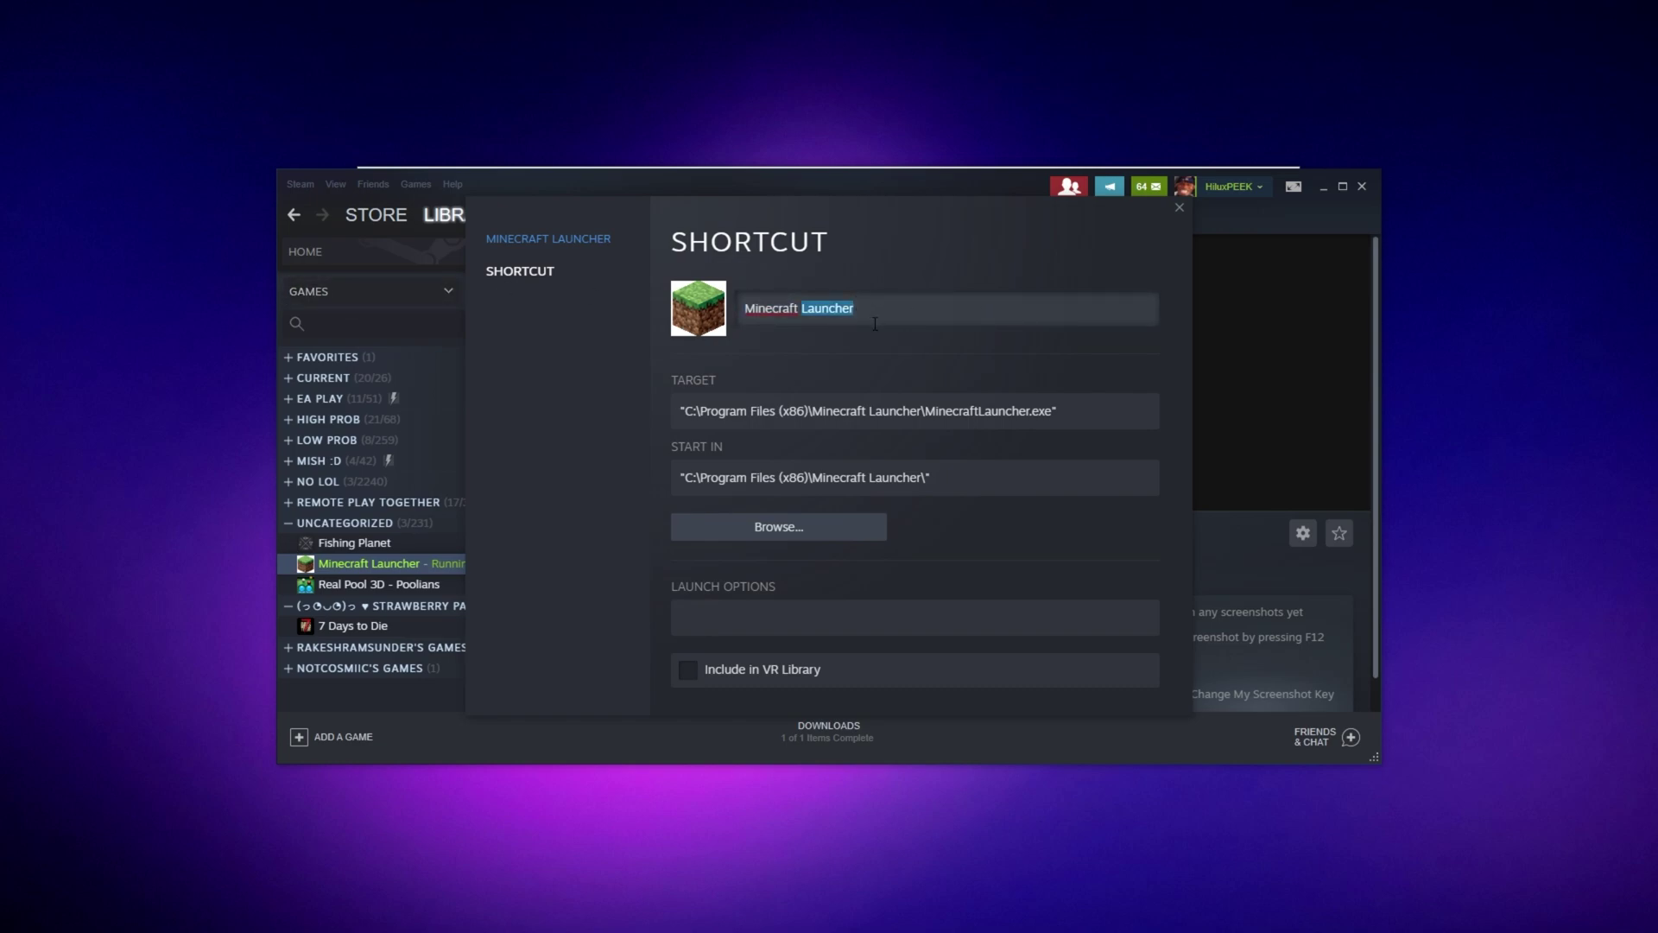
key(BackSpace)
key(BackSpace)
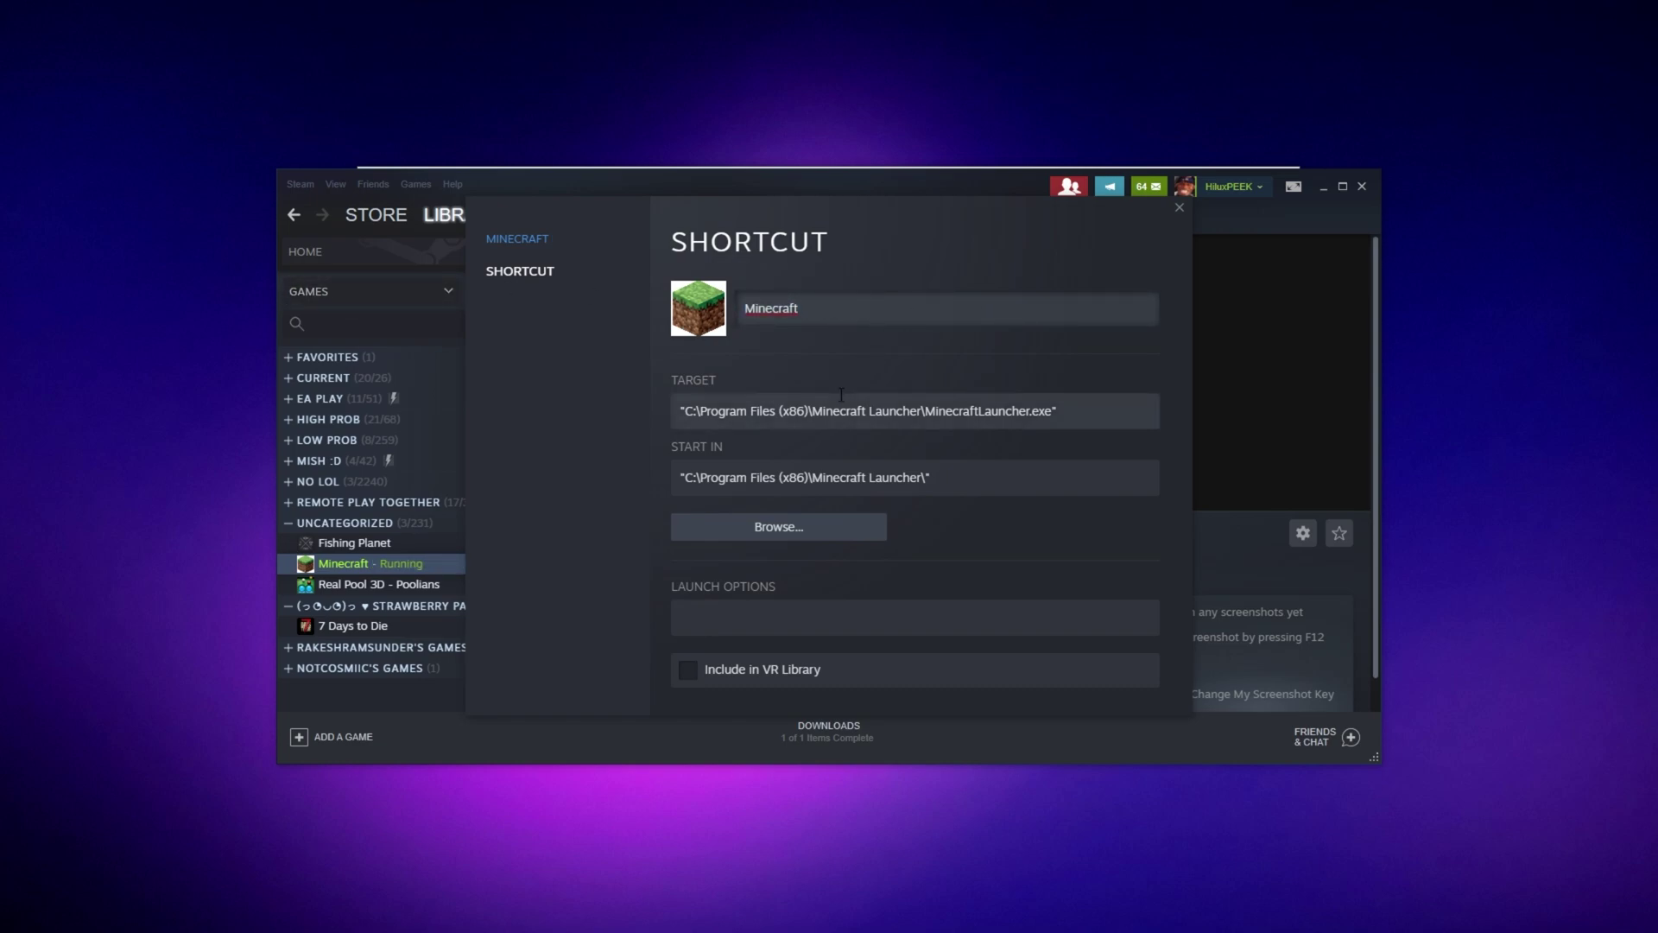
click(1180, 209)
click(1315, 736)
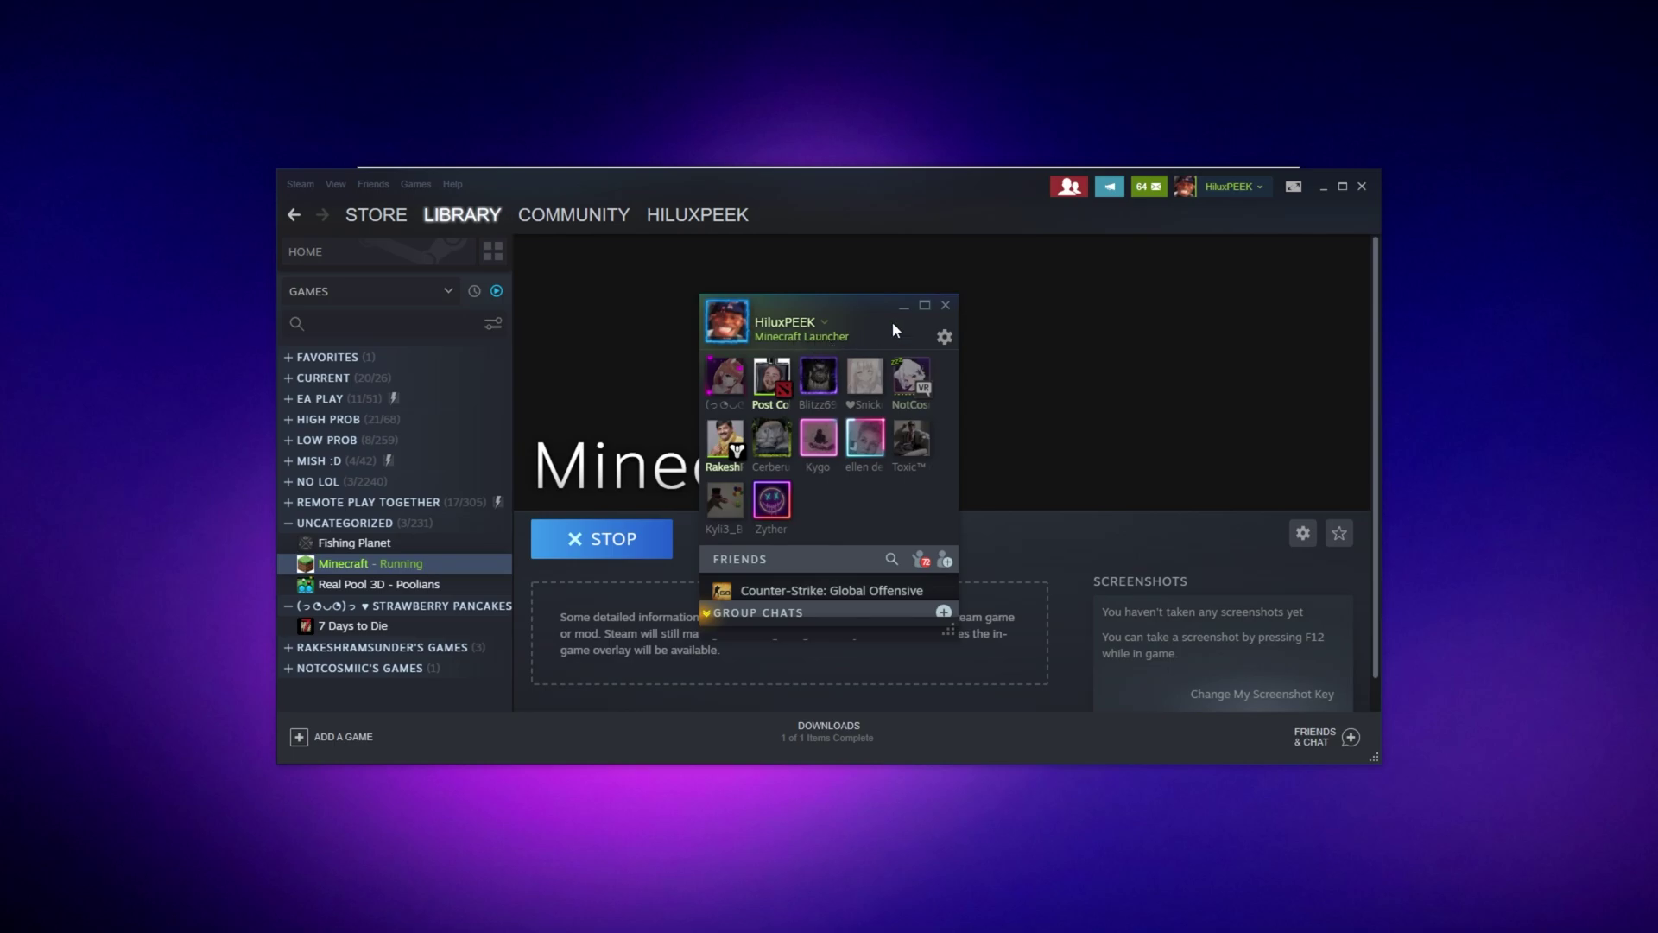
Close the friends list, minimise Steam, and toggle the Steam overlay over the Minecraft 1.17.1 title screen
click(946, 306)
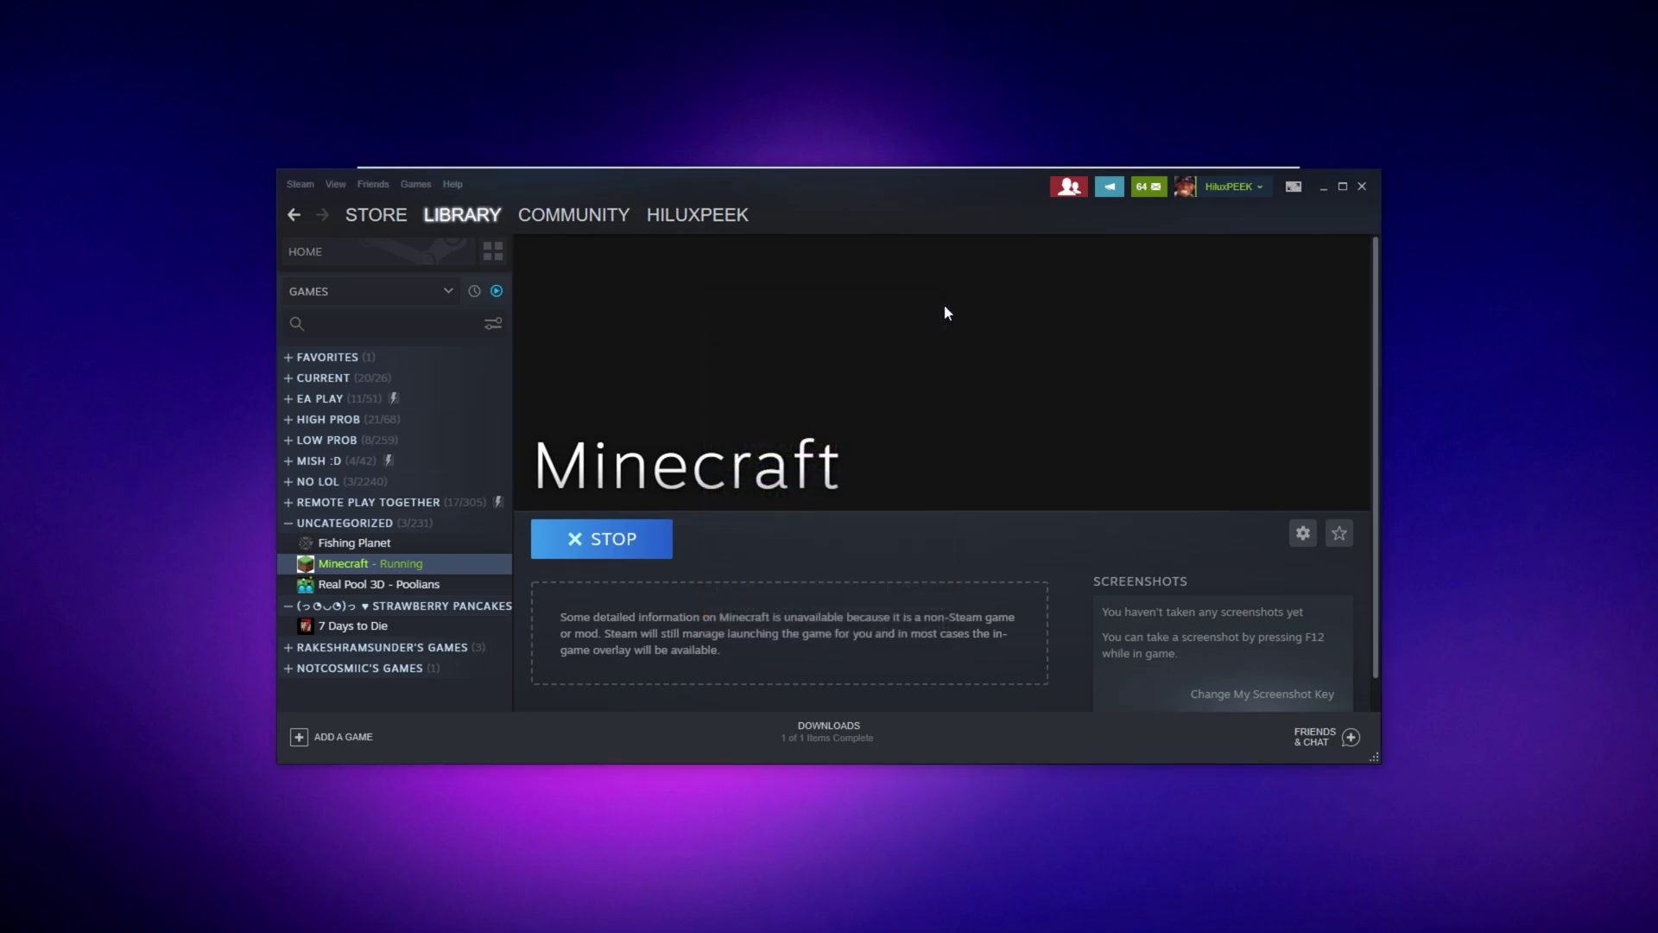
click(1325, 190)
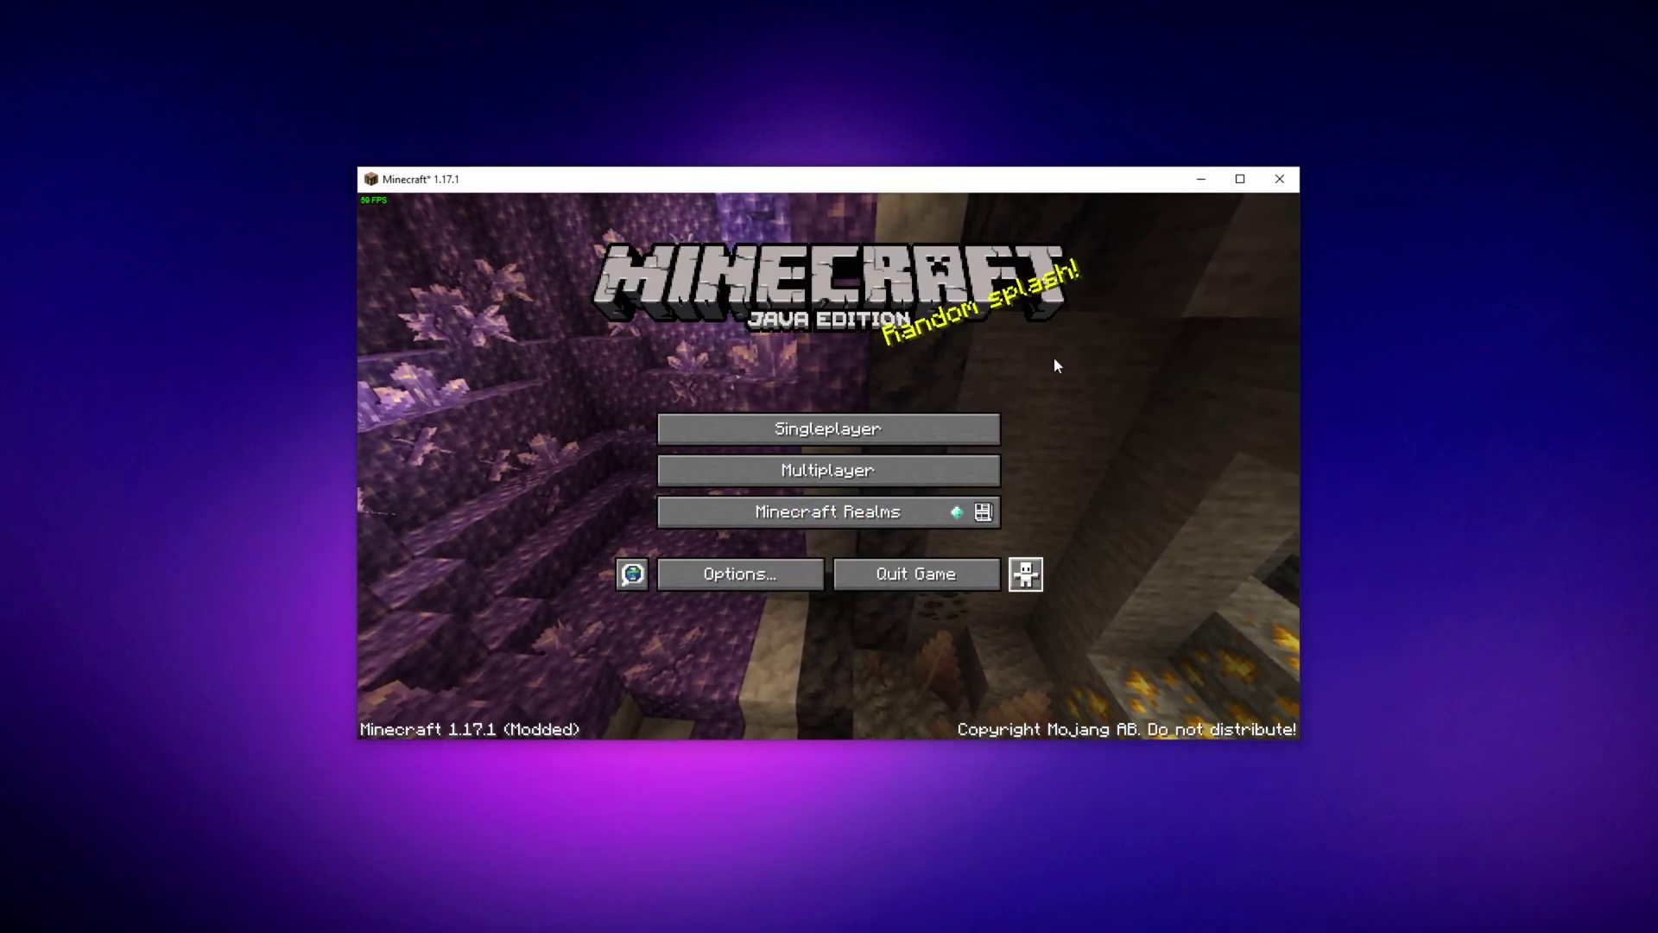
key(shift+Tab)
key(shift+Tab)
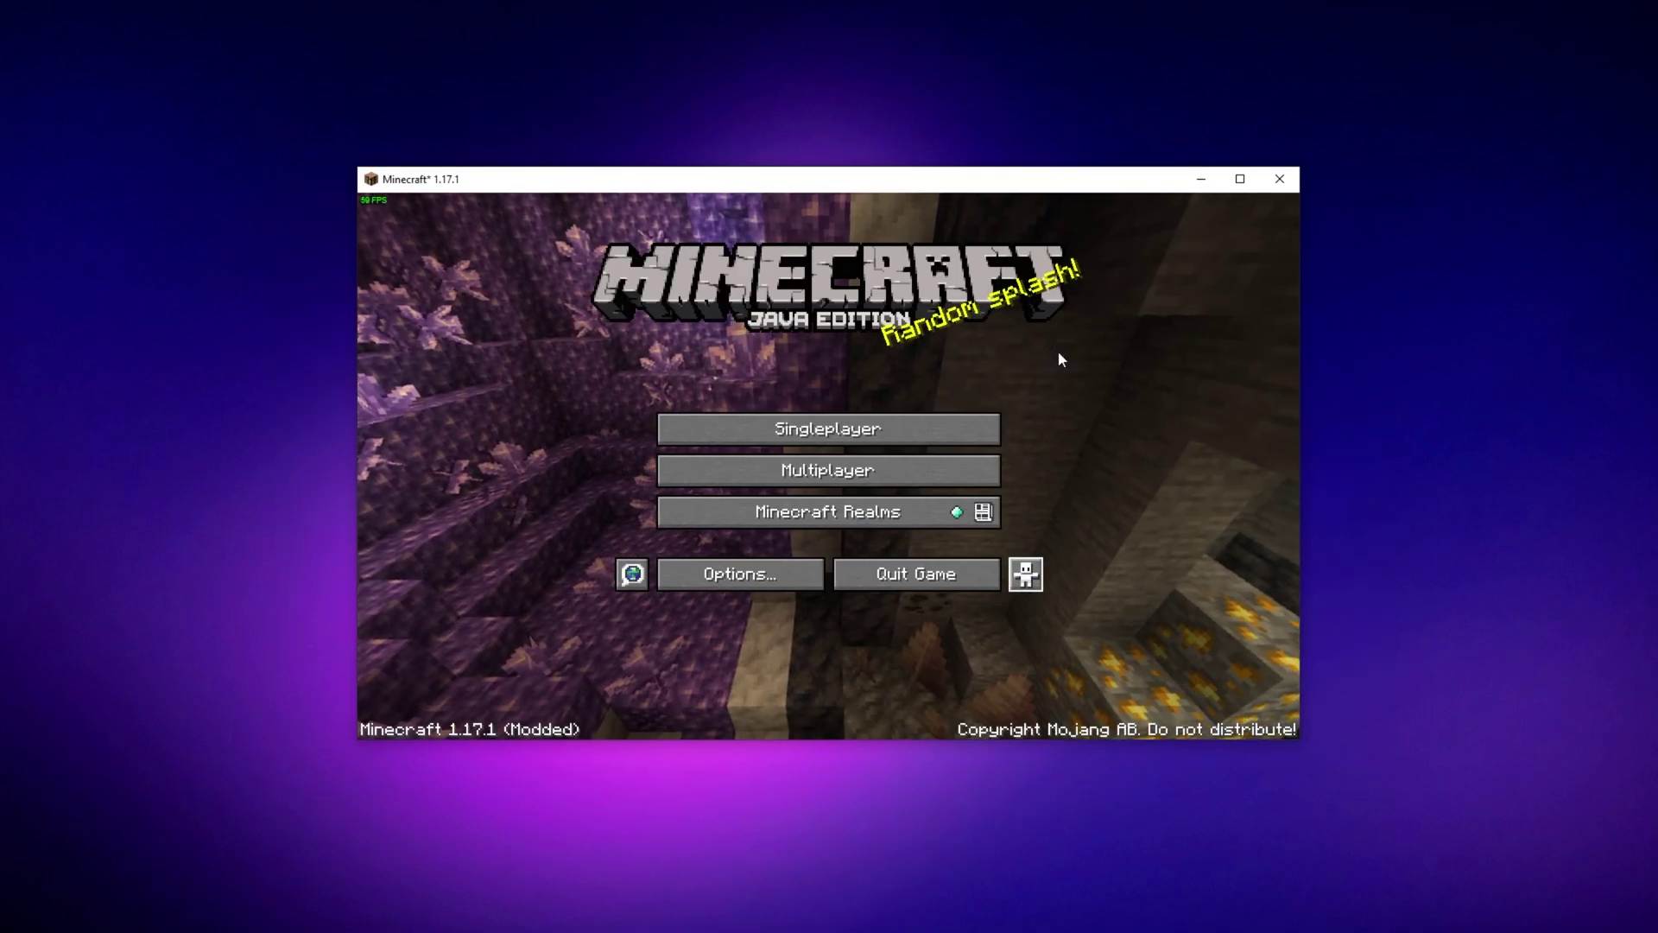
key(shift+Tab)
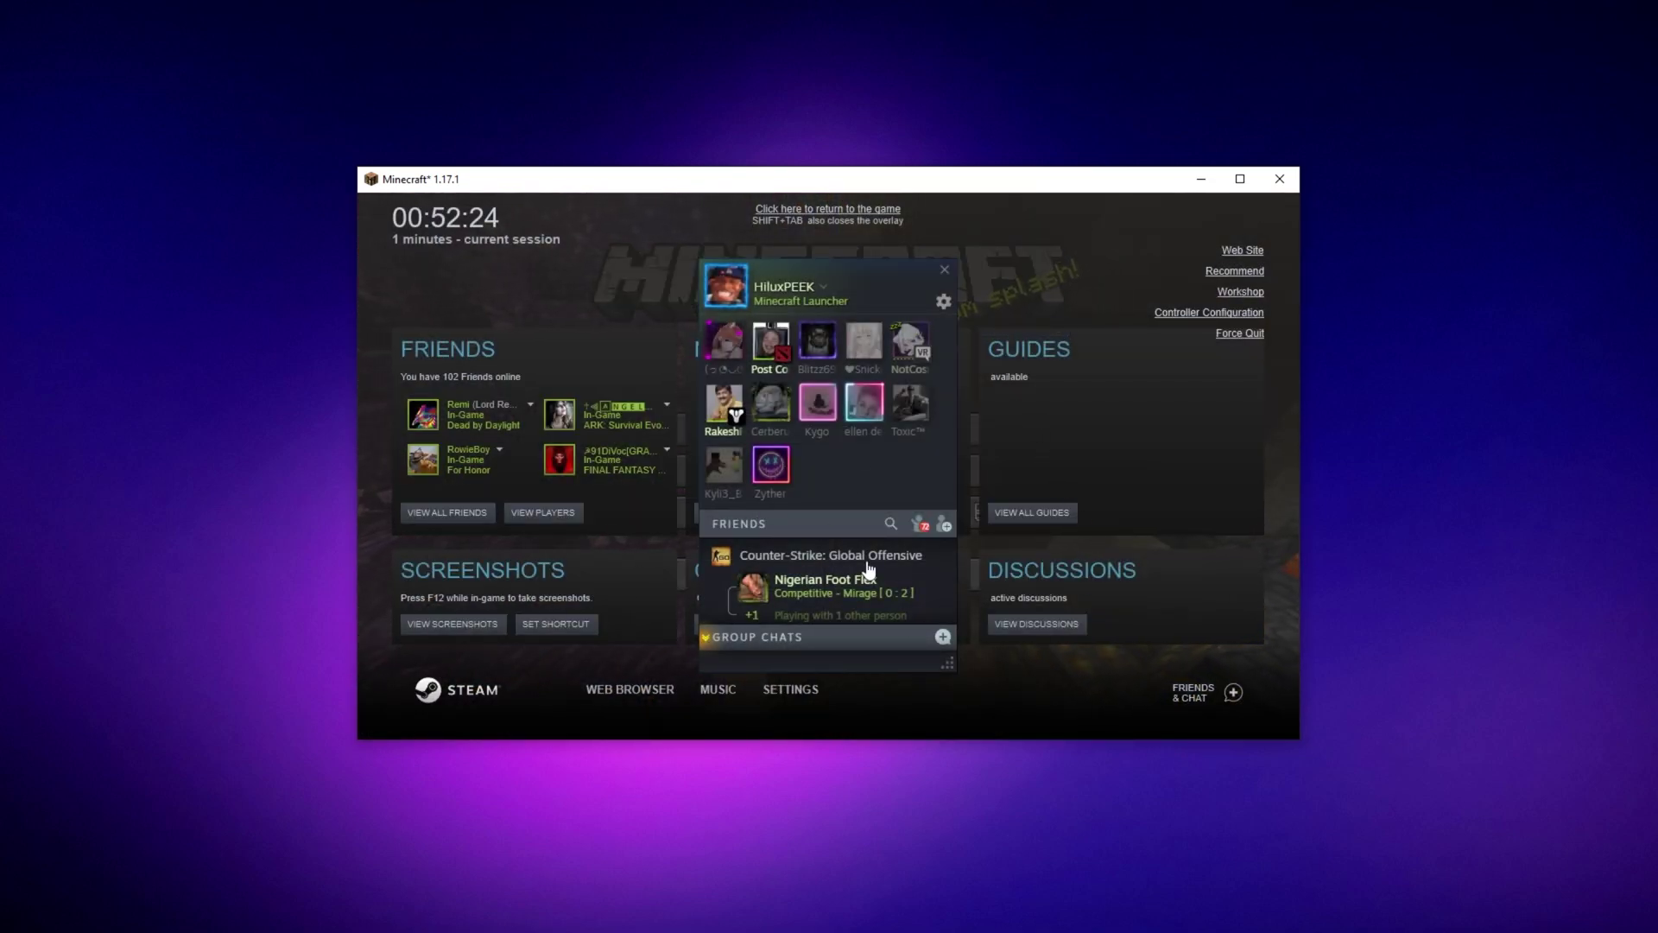
key(shift+Tab)
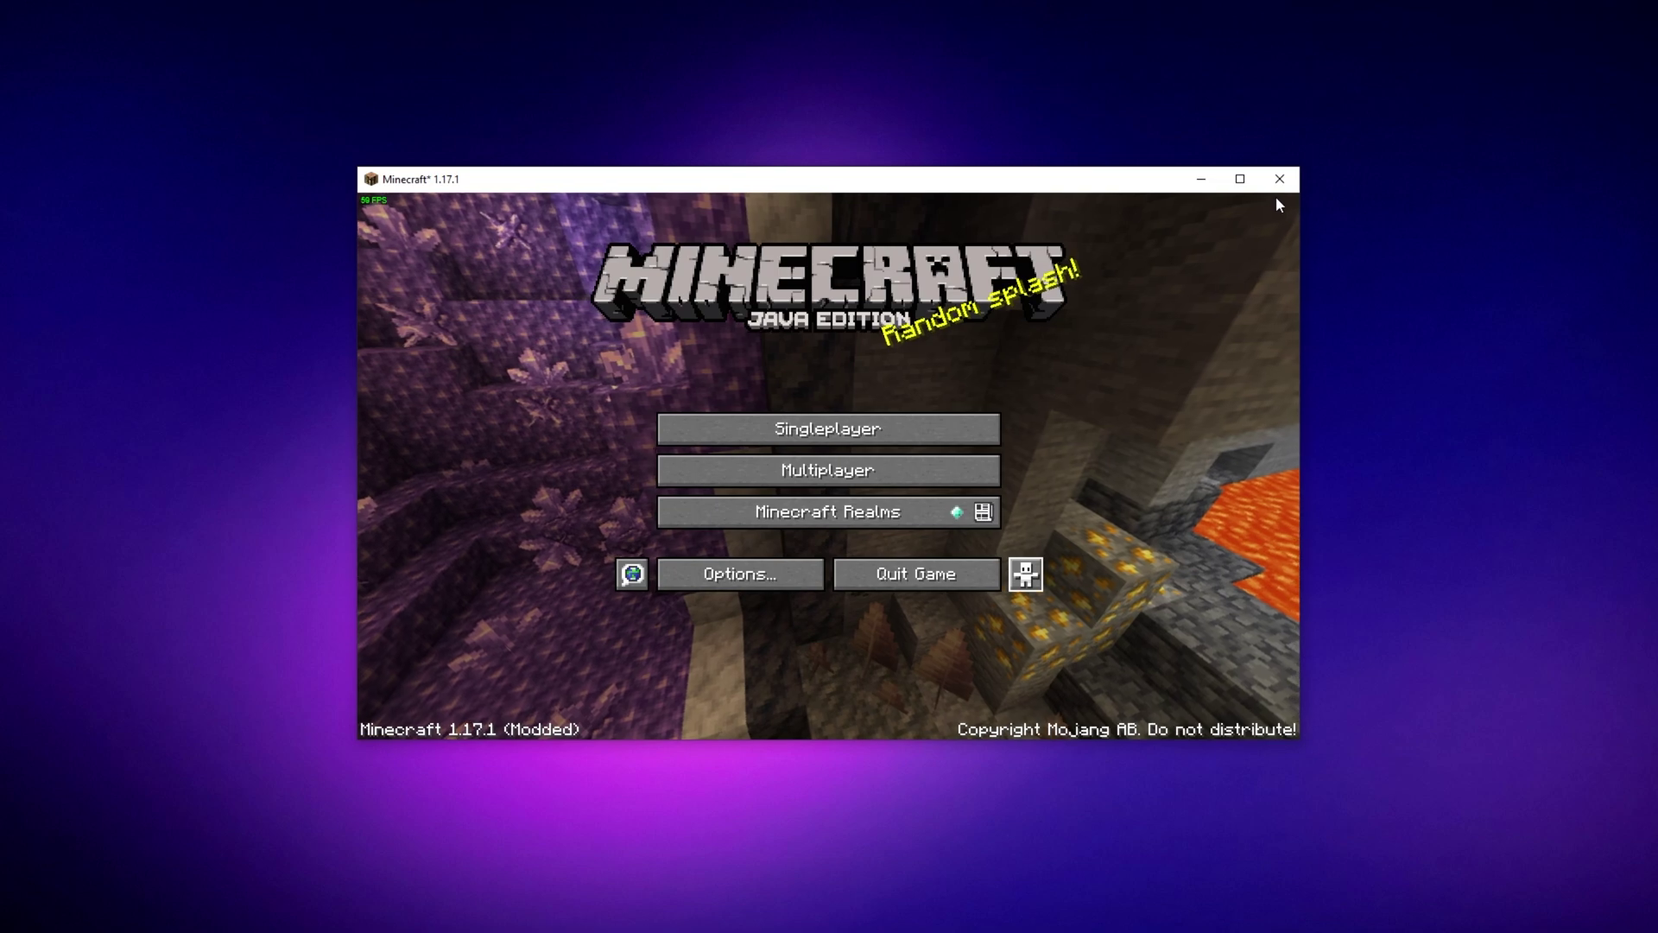